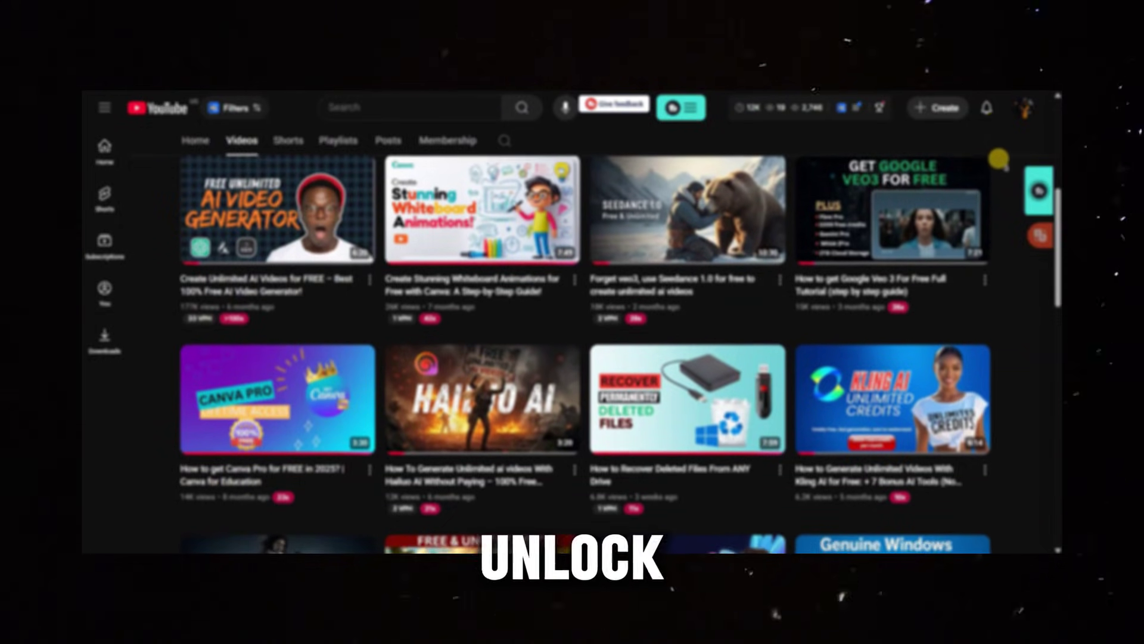
Insert 'or phone' after 'laptop' in the script's opening sentence, leaving the paragraph style as Normal text.
scroll(1001, 174, down, 1)
scroll(1001, 174, down, 7)
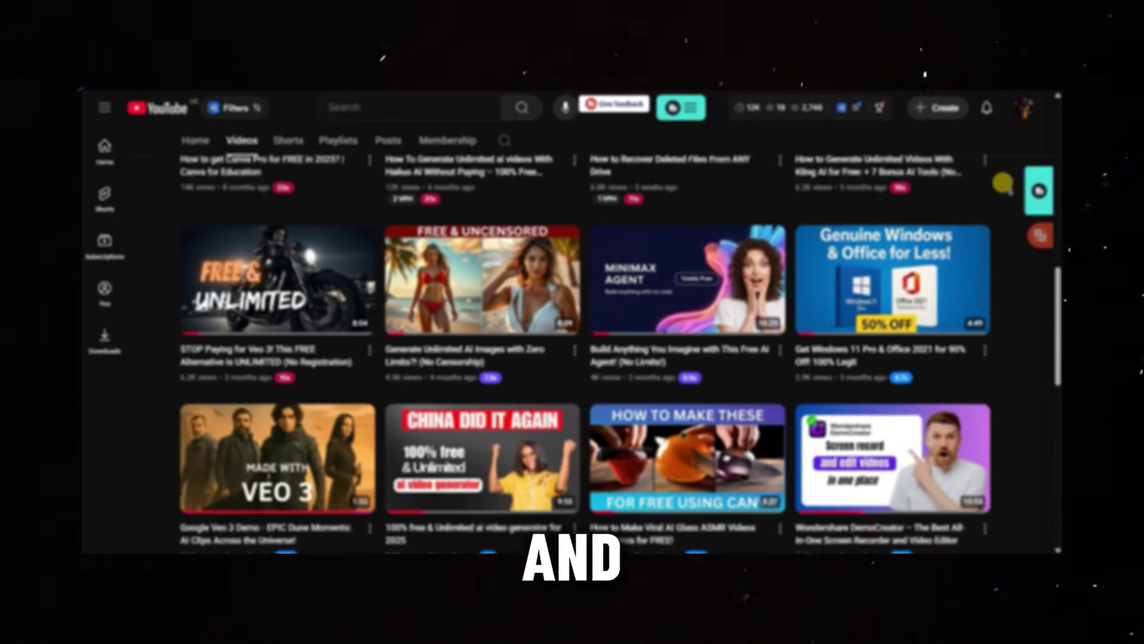
scroll(1003, 183, down, 8)
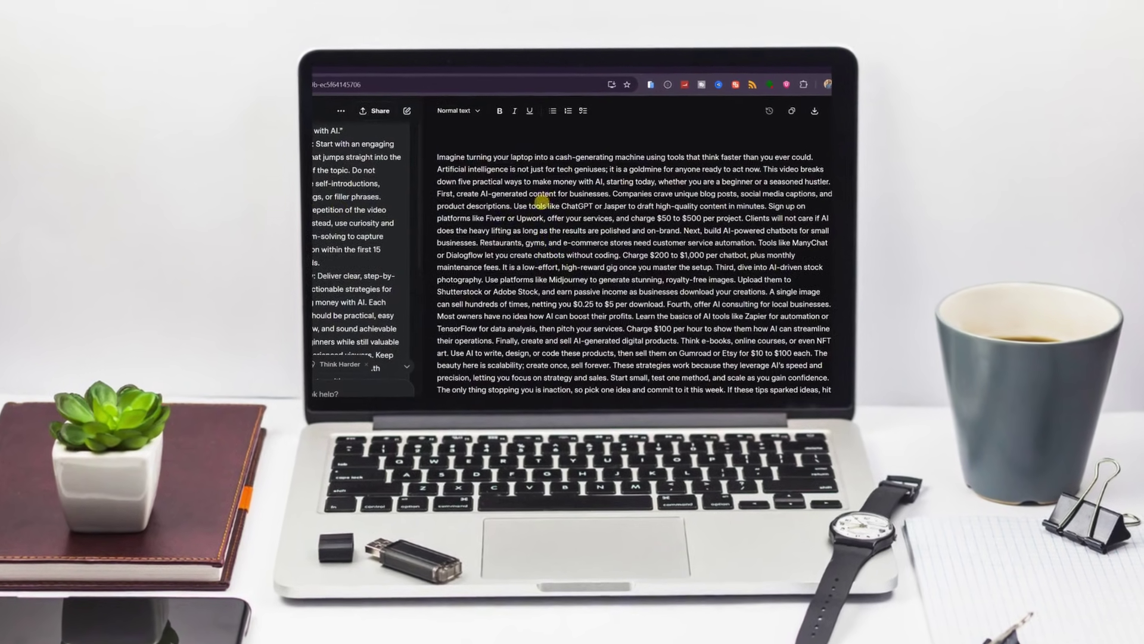
click(508, 154)
text(or phone)
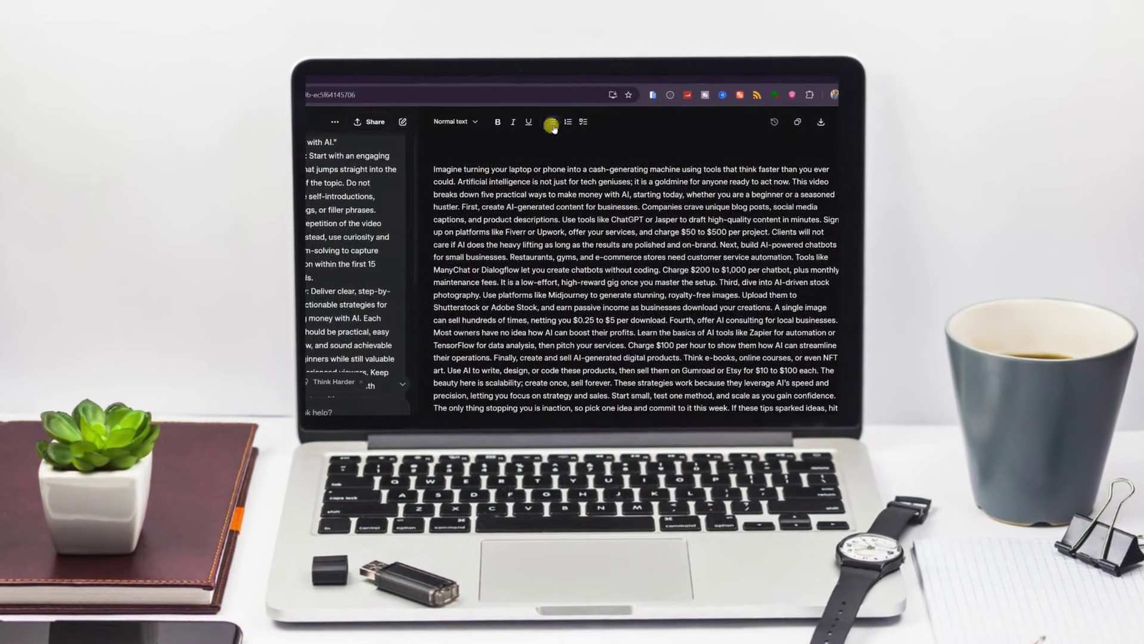
click(455, 119)
key(Escape)
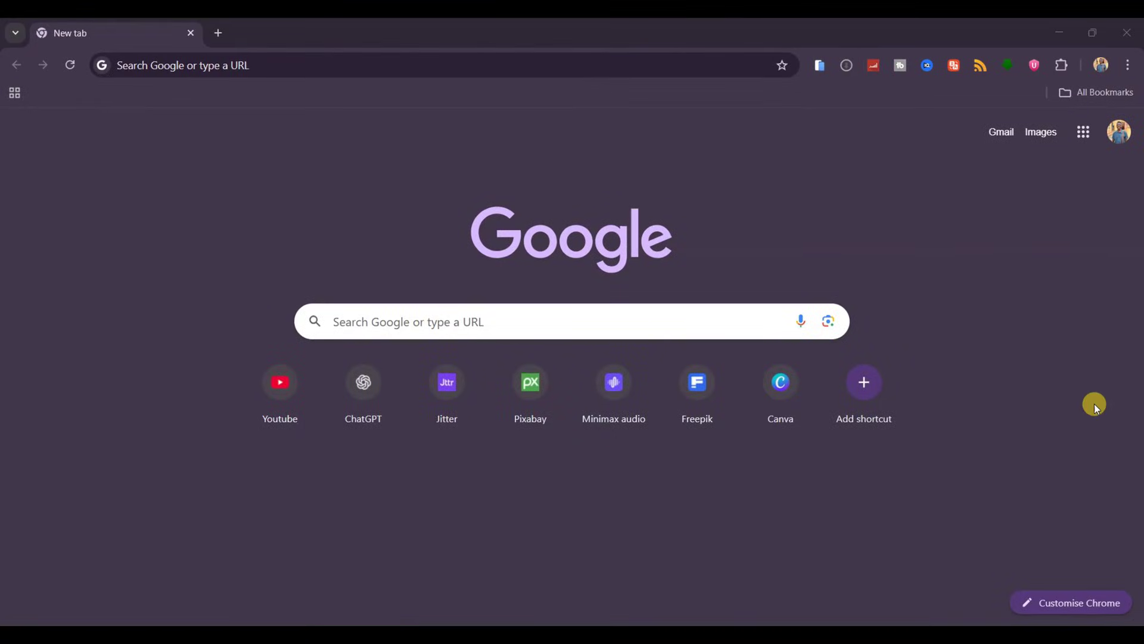
Search Google for 'grok', open the Grok website, and begin the prompt 'write a youtube script on how to'.
click(352, 314)
text(grok ai)
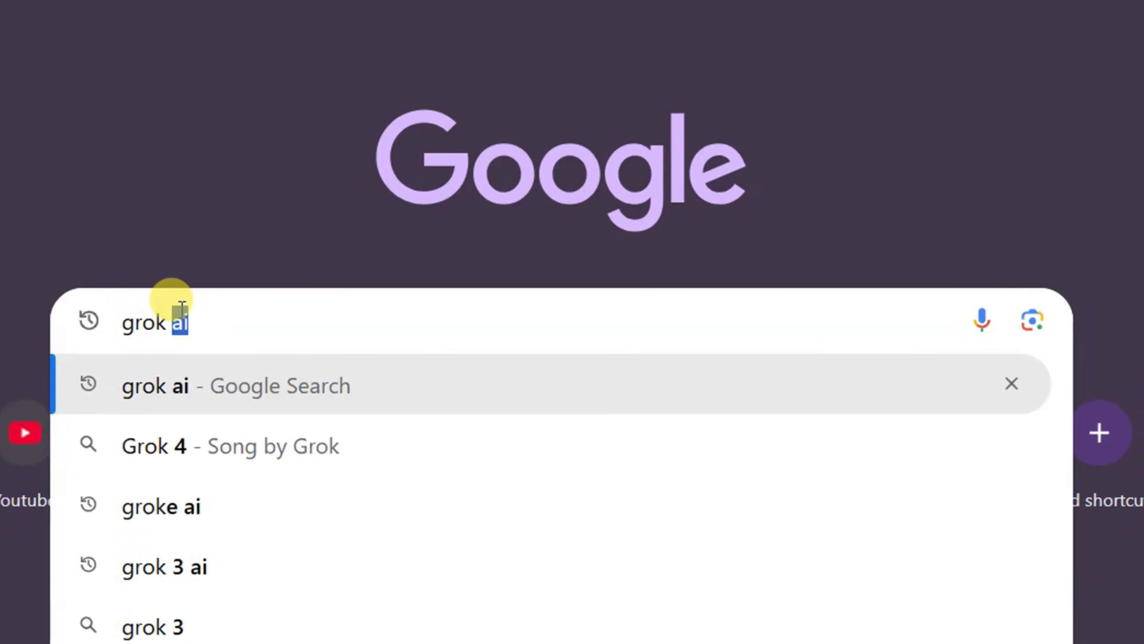
key(Return)
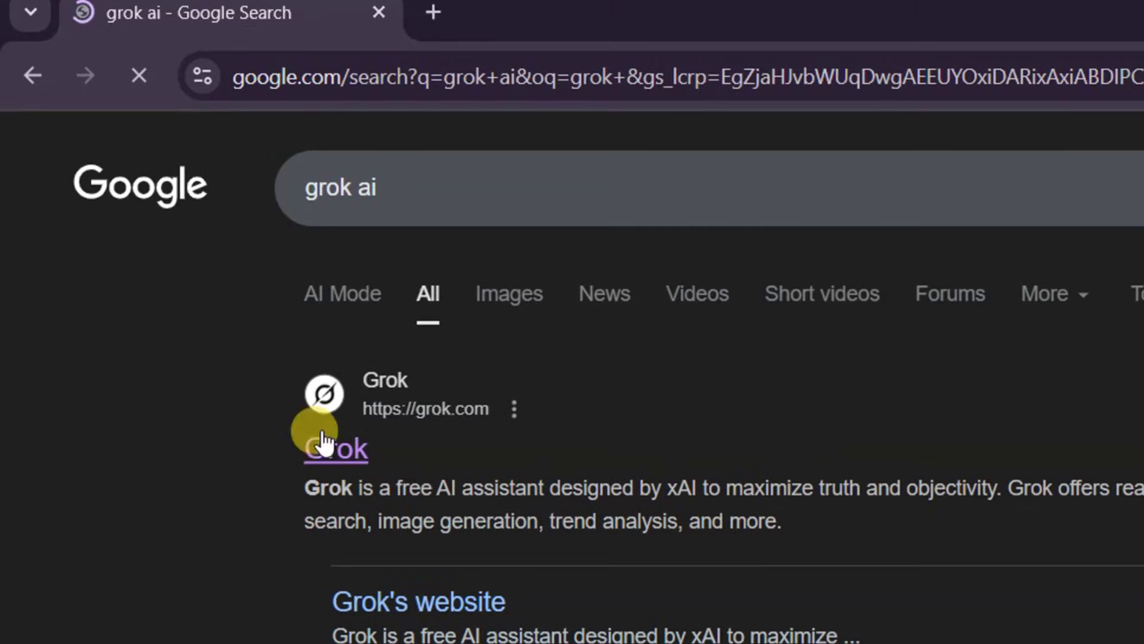
click(339, 447)
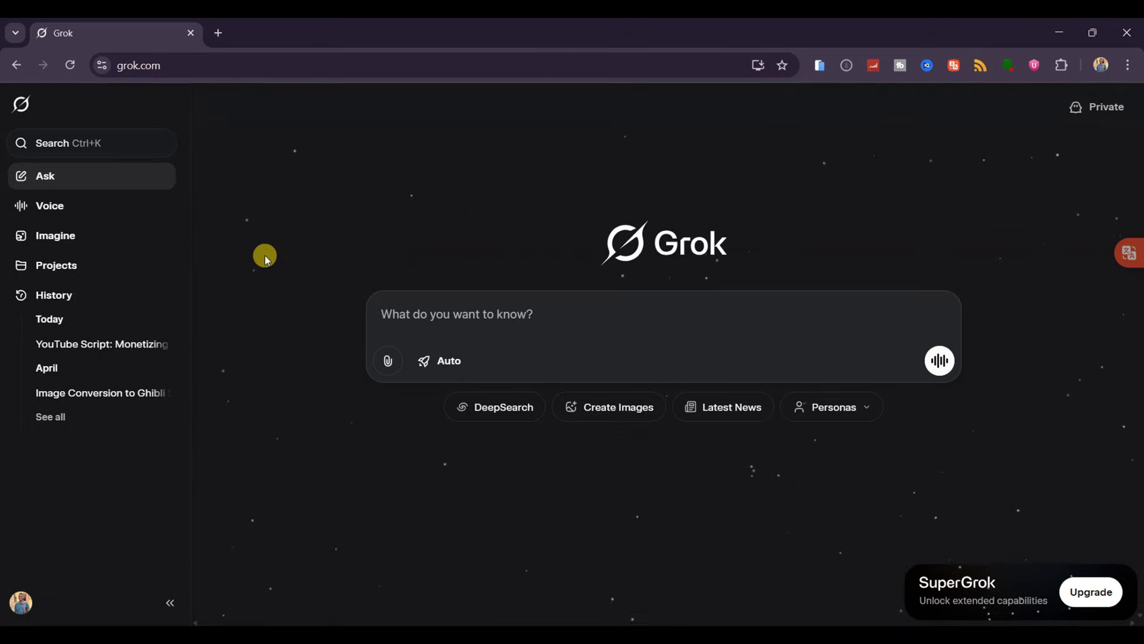
text(write a youtube scri)
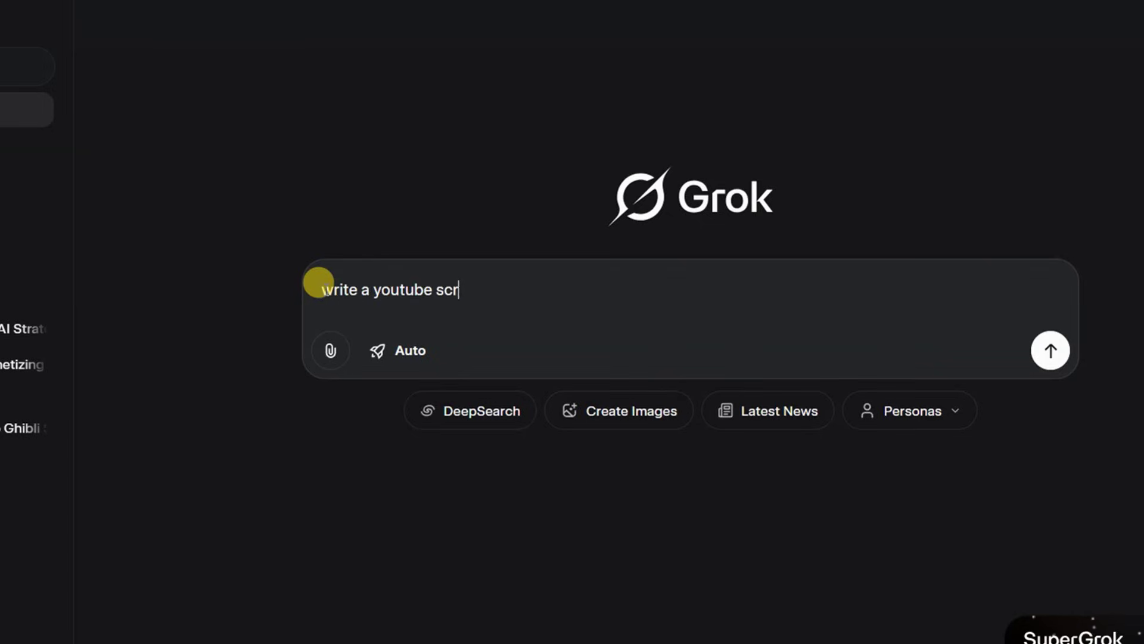
text(pt on how to)
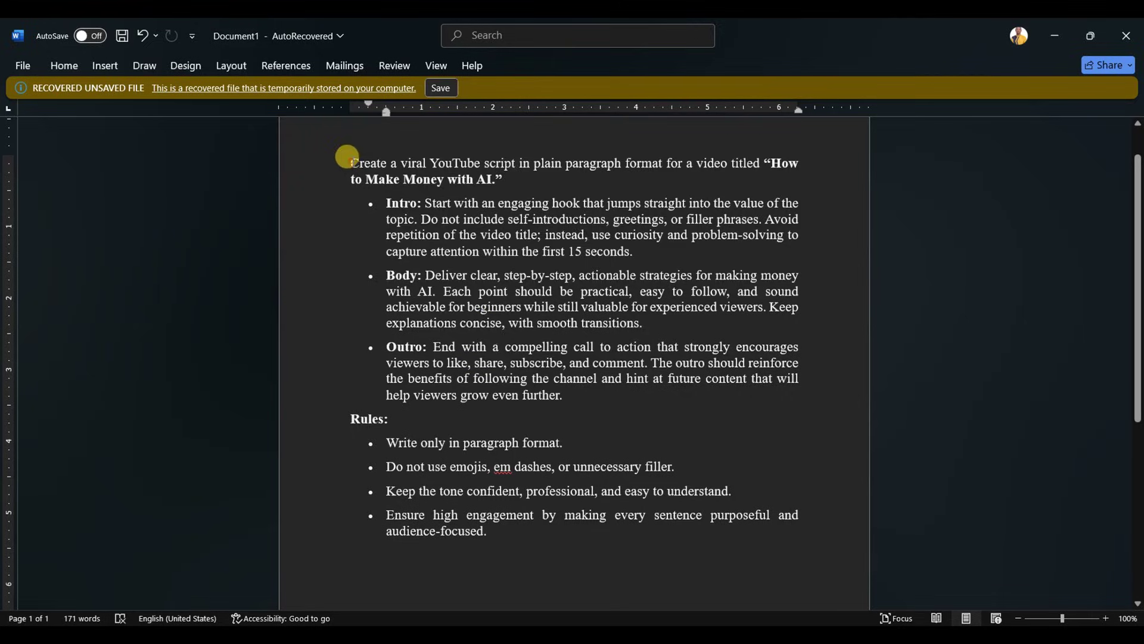
Select the Word prompt from 'Create' through 'audience-focused.', covering Intro, Body, Outro and Rules.
drag(298, 77, 748, 539)
Paste the copied Word prompt into Grok's prompt box and send it.
click(388, 304)
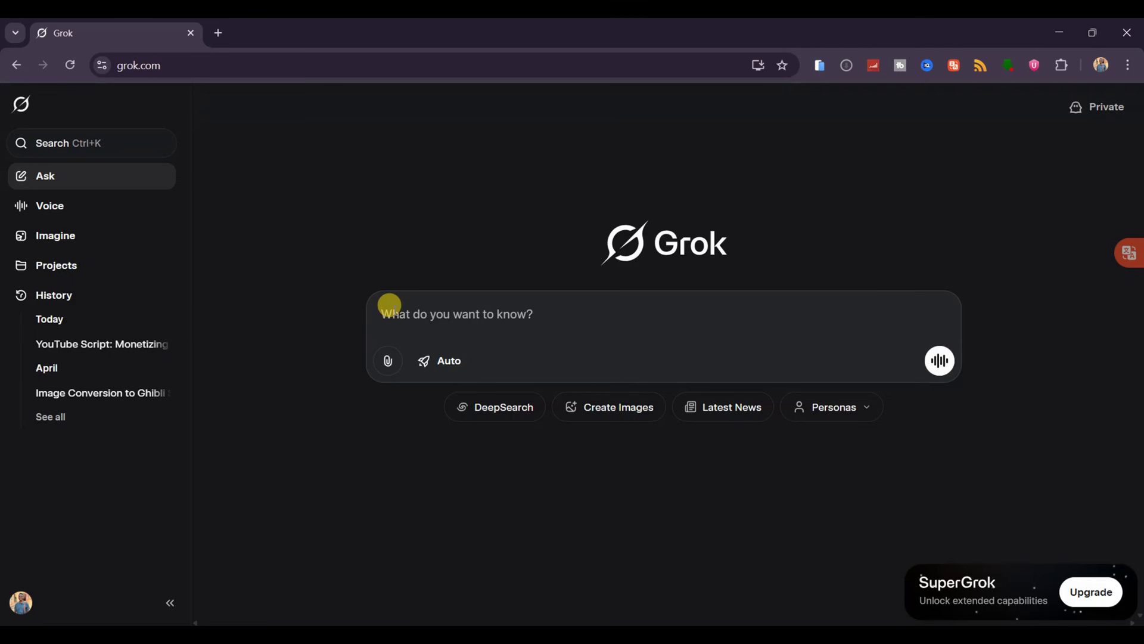
text(Create a viral YouTube script in plain paragraph format for a video titled "How to Make Money with AI." • Intro: Start with an engaging hook that jumps straight into the value of the topic. Do not include self-introductions, greetings, or filler phrases. Avoid repetition of the video title; instead, use curiosity and problem-solving to capture attention within the first 15 seconds. • Body: Deliver clear, step-by-step, actionable strategies for making money with AI. Each point should be practical, easy to follow, and sound achievable for beginners while still valuable for experienced viewers. Keep explanations concise, with smooth transitions. • Outro: End with a compelling call to action that strongly encourages viewers to like, share, subscribe, and comment. The outro should reinforce the benefits of following the channel and hint at future content that will help viewers grow even further. Rules: • Write only in paragraph format. • Do not use emojis, em dashes, or unnecessary filler. • Keep the tone confident, professional, and easy to understand. • Ensure high engagement by making every sentence purposeful and audience-focused.)
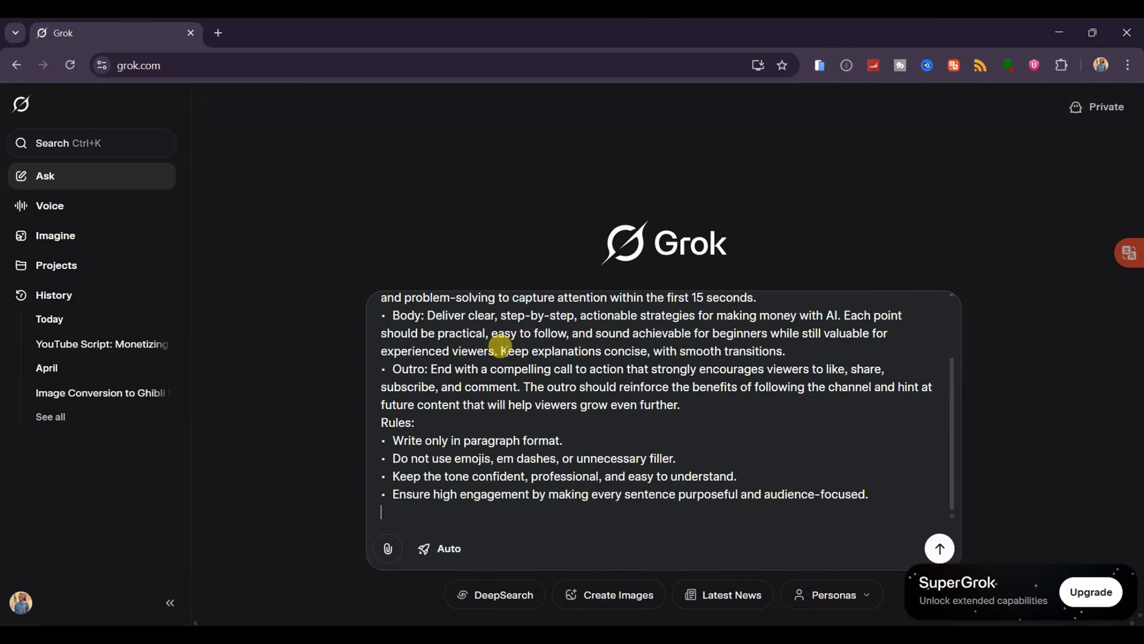
click(940, 549)
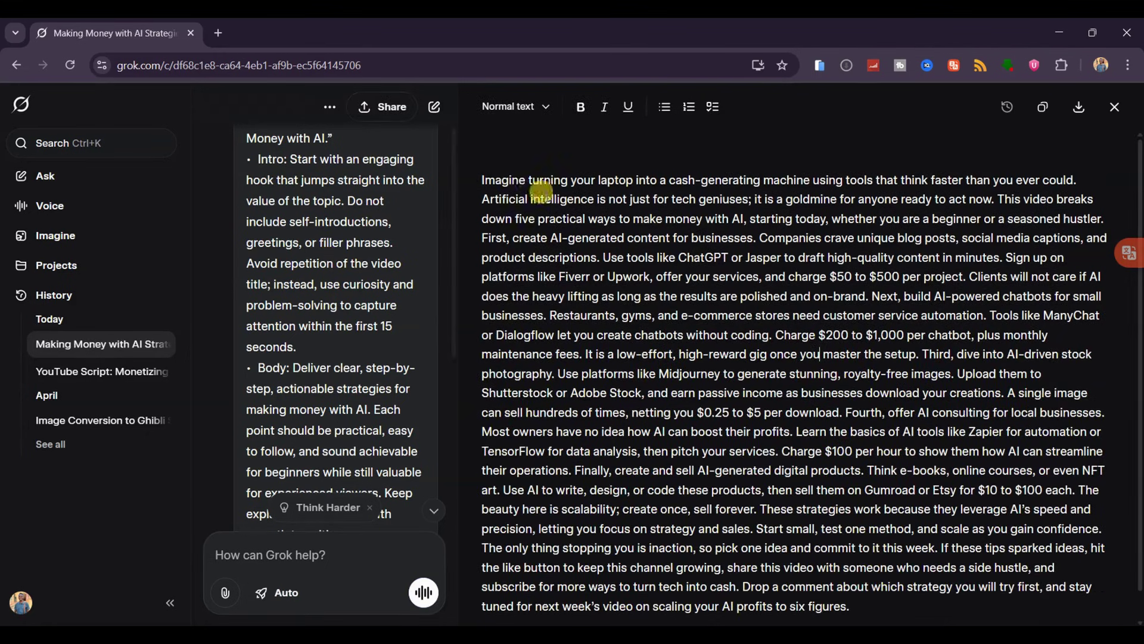
Add 'or phone' after 'laptop' in the generated script, then copy the entire script.
click(633, 180)
text(or phone)
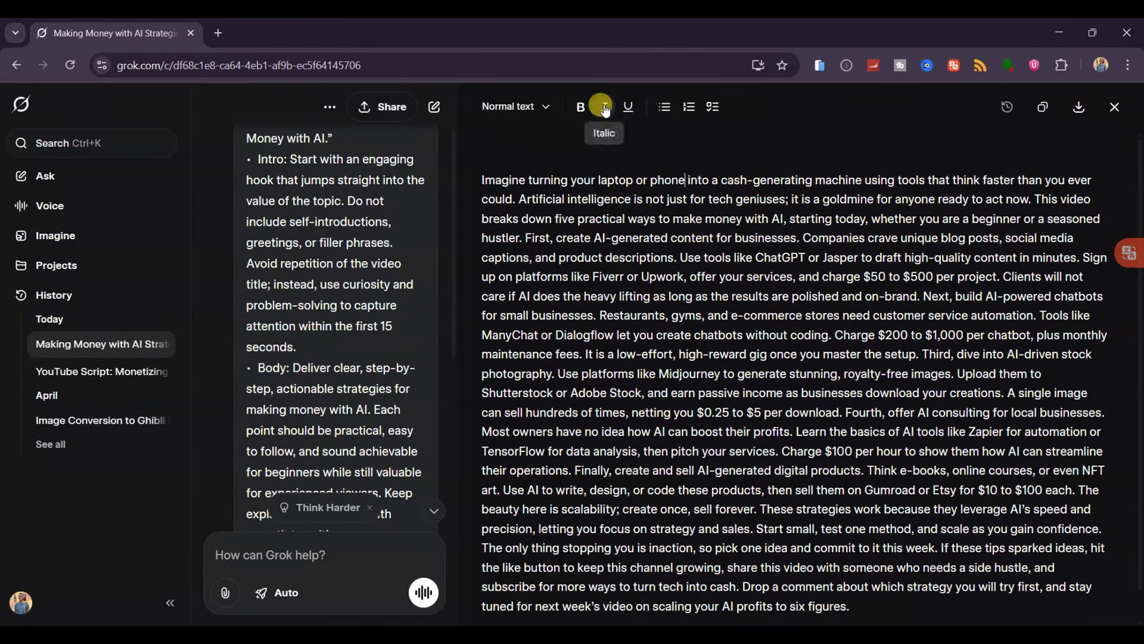
click(515, 106)
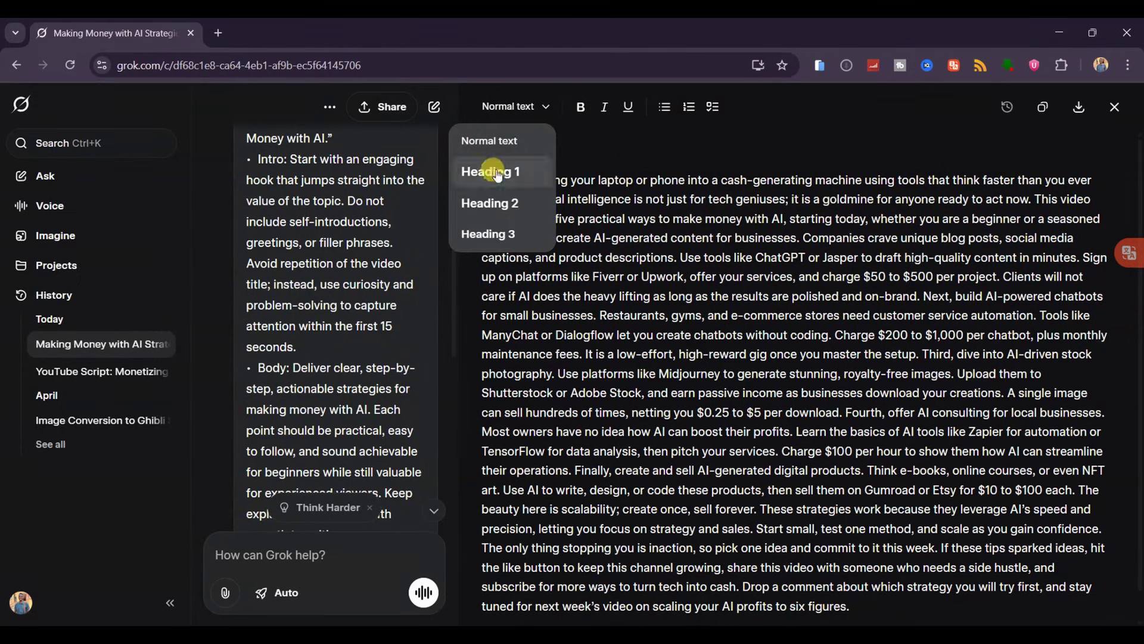
click(626, 140)
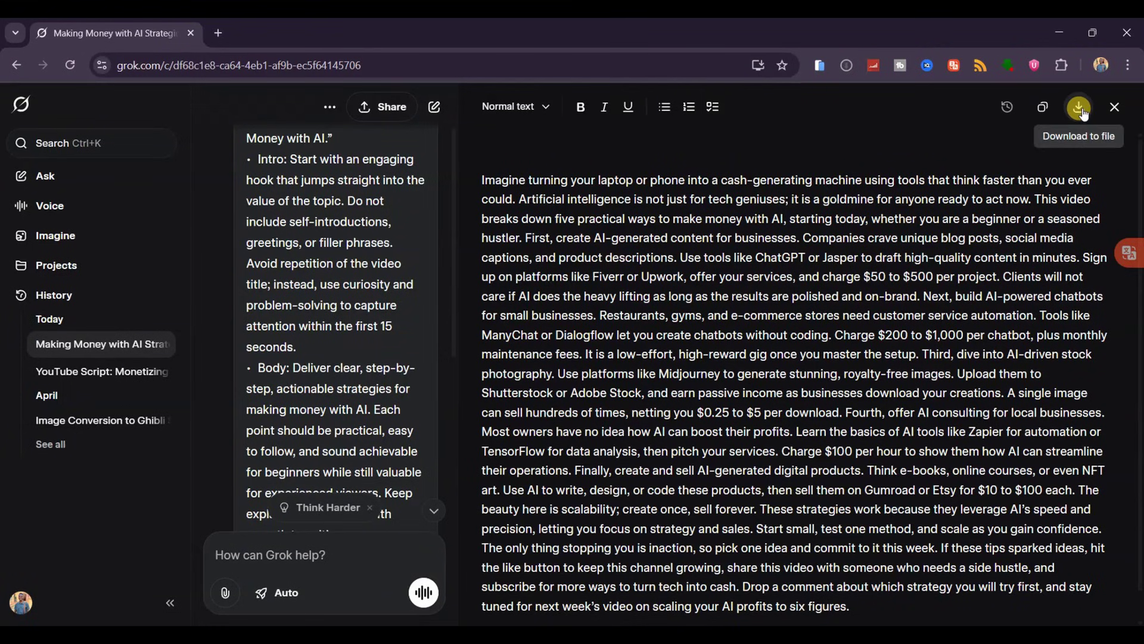
click(1041, 109)
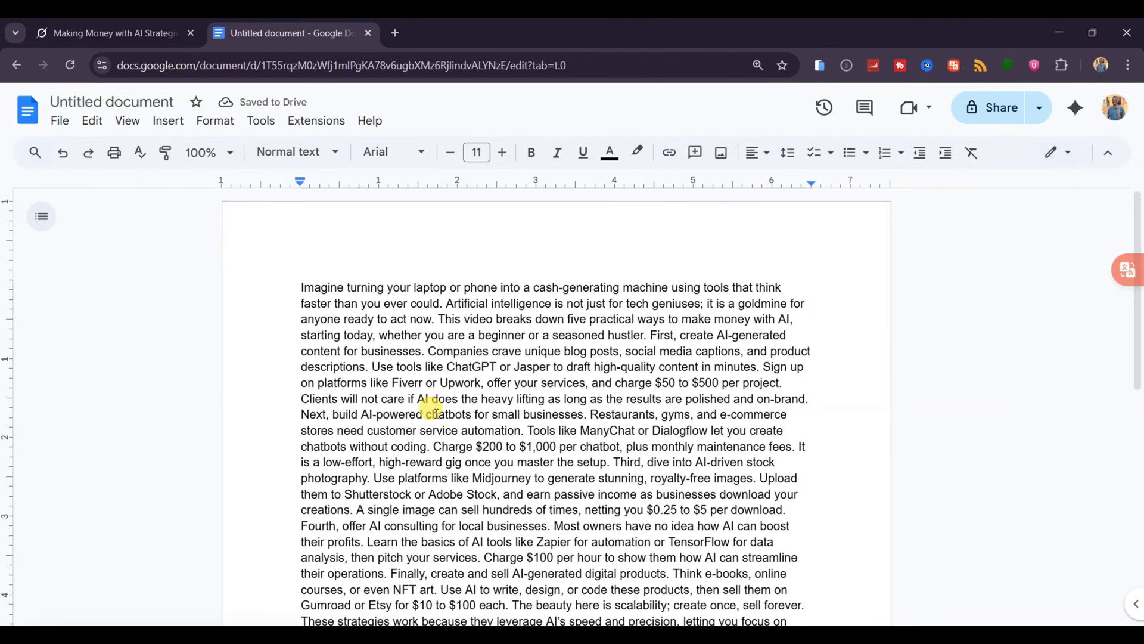
Justify the whole pasted script and move 'Fourth' into its own paragraph.
key(ctrl+a)
click(757, 152)
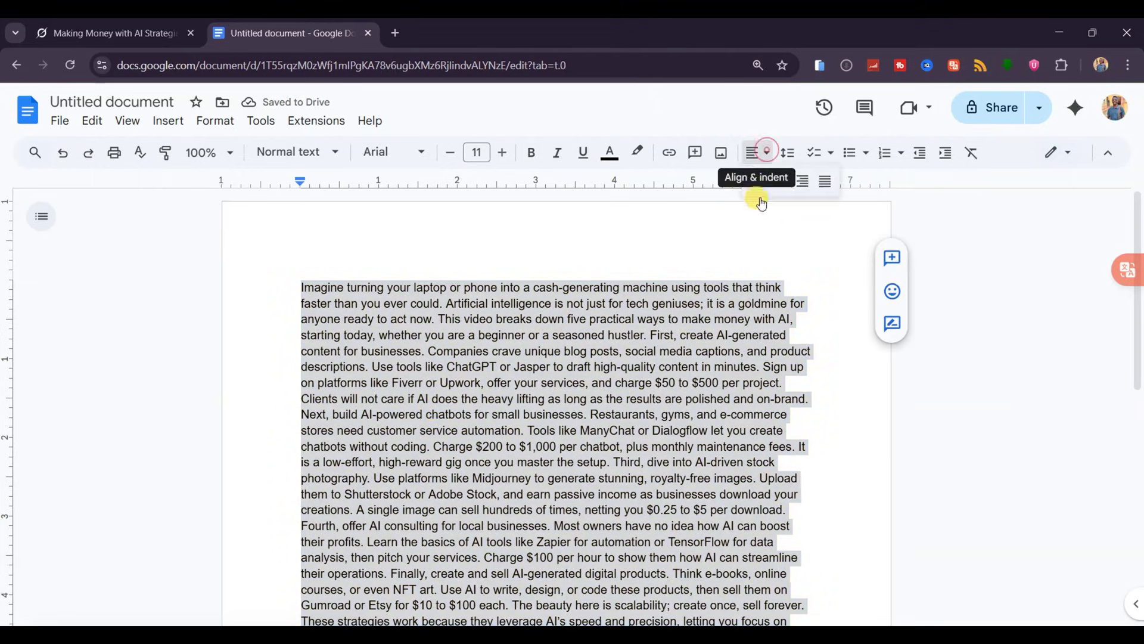
click(824, 185)
scroll(495, 357, down, 5)
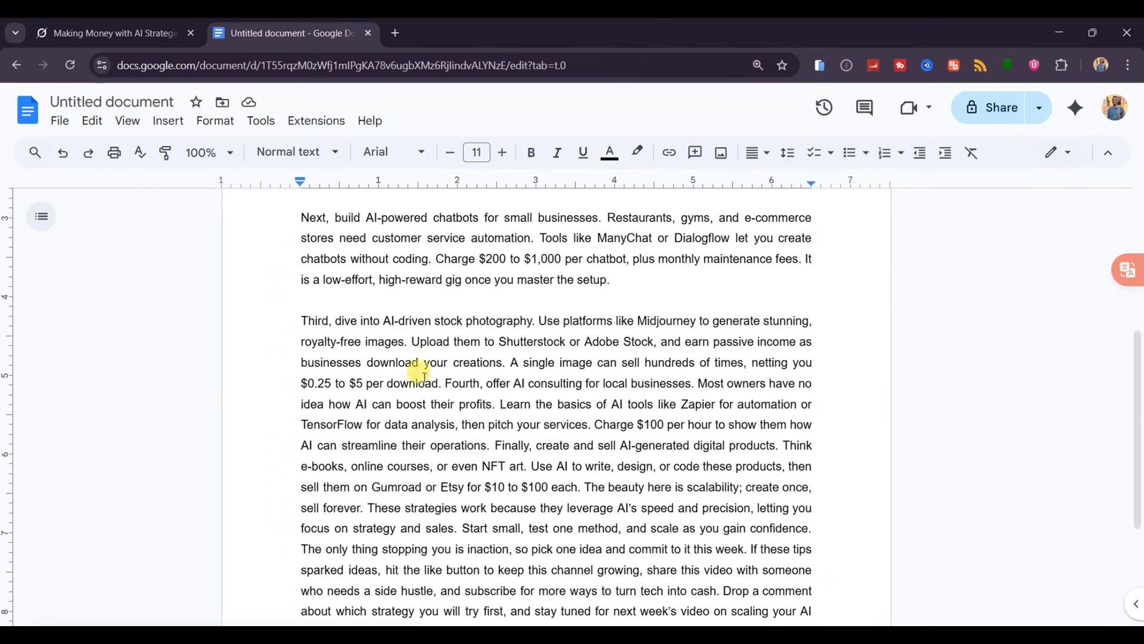
click(446, 384)
key(Return)
key(Return)
Add the bold title 'HOW TO MAKE MONEY WITH AI IN 2025' at the top.
scroll(625, 439, up, 6)
click(300, 286)
key(Return)
key(Up)
text(HOW TO MAKE MONEY WITH AI IN 2025)
key(shift+Home)
key(ctrl+b)
Add a bold heading 'create AI-generated content for businesses' above the First section.
drag(332, 412, 569, 412)
key(ctrl+c)
click(301, 412)
key(ctrl+v)
key(Return)
key(shift+Up)
key(ctrl+b)
Add a bold chatbots heading above the 'Next' section.
scroll(473, 439, down, 3)
click(299, 408)
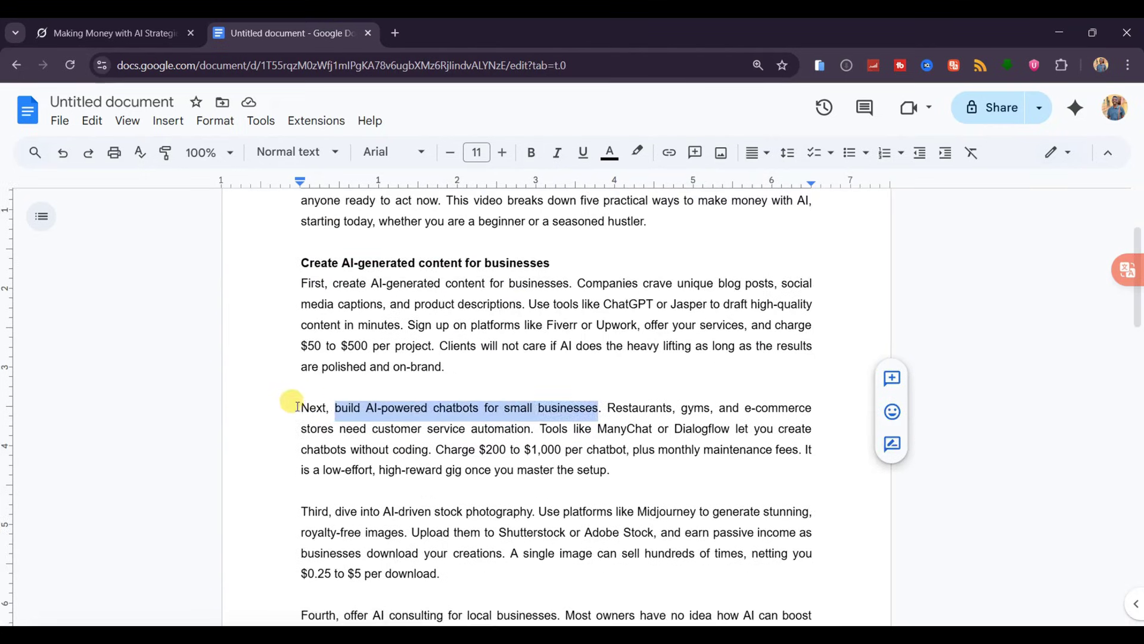
drag(335, 407, 599, 408)
key(ctrl+c)
click(299, 407)
key(ctrl+v)
key(Return)
key(shift+Up)
key(ctrl+b)
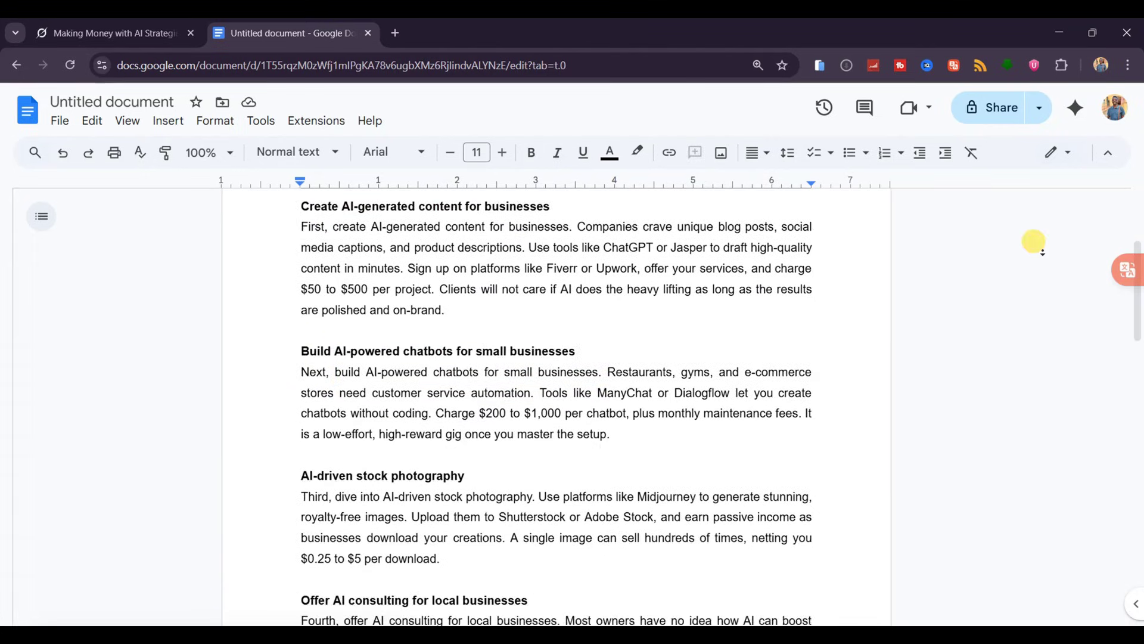
scroll(1032, 245, down, 2)
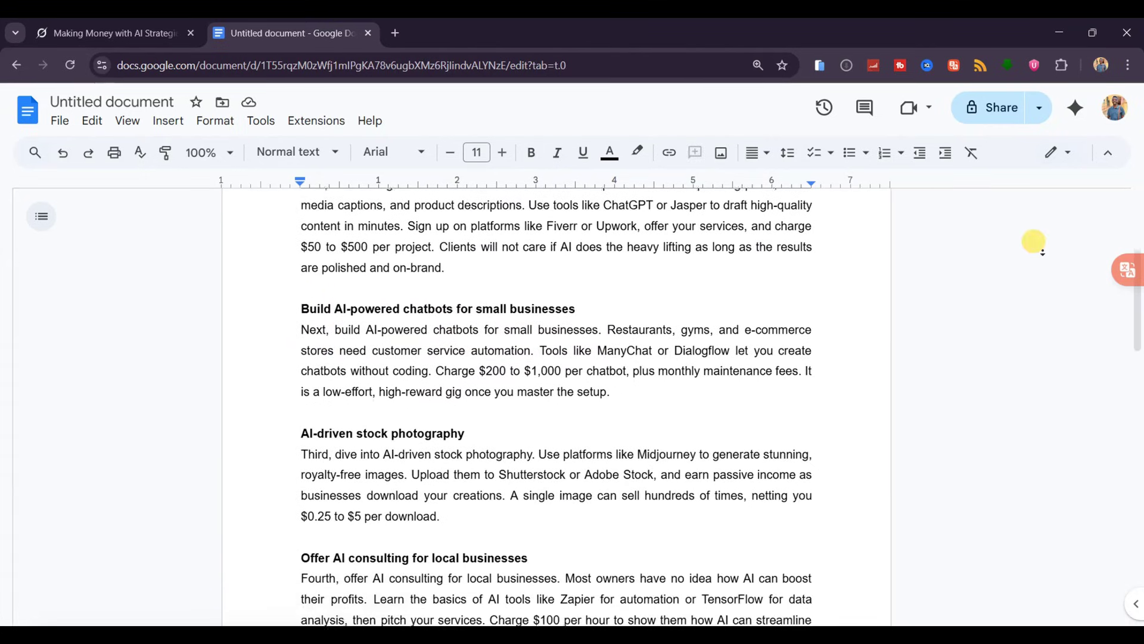
scroll(1034, 242, down, 3)
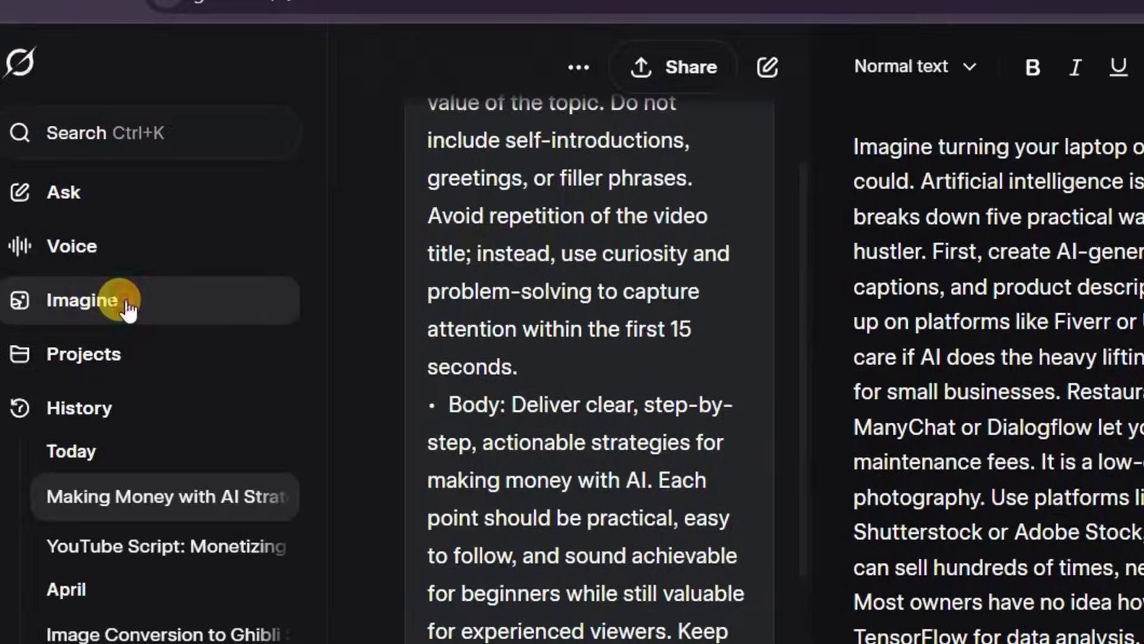
Go to Grok Imagine and scroll through its gallery of AI-generated images and videos.
click(87, 246)
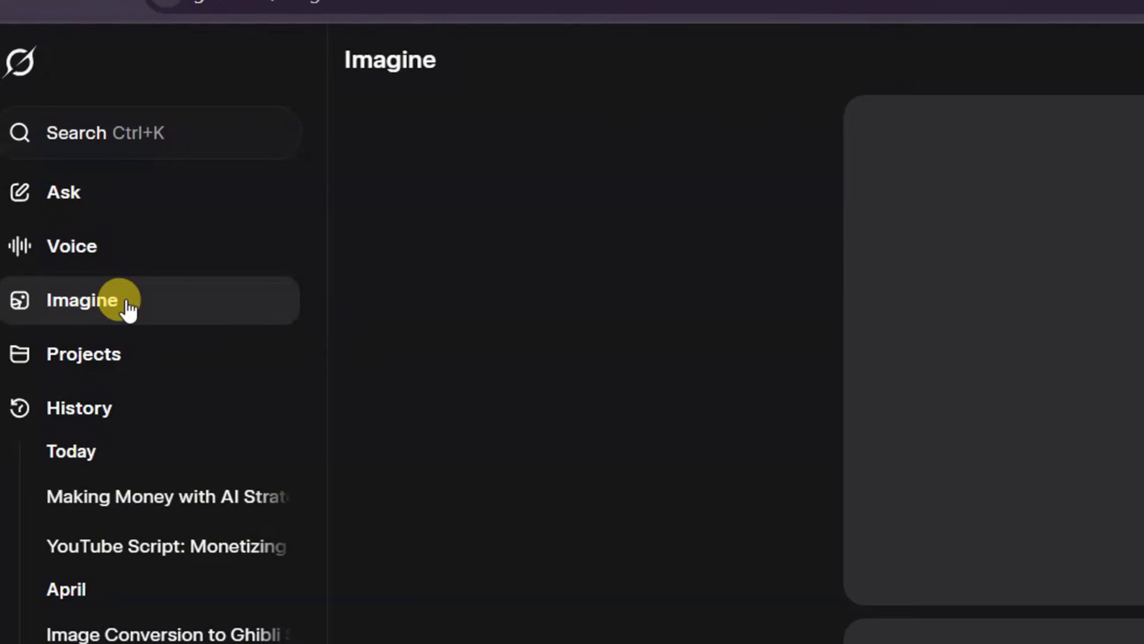
scroll(886, 259, down, 10)
scroll(892, 263, down, 8)
scroll(892, 264, down, 8)
scroll(892, 263, down, 8)
scroll(892, 263, down, 10)
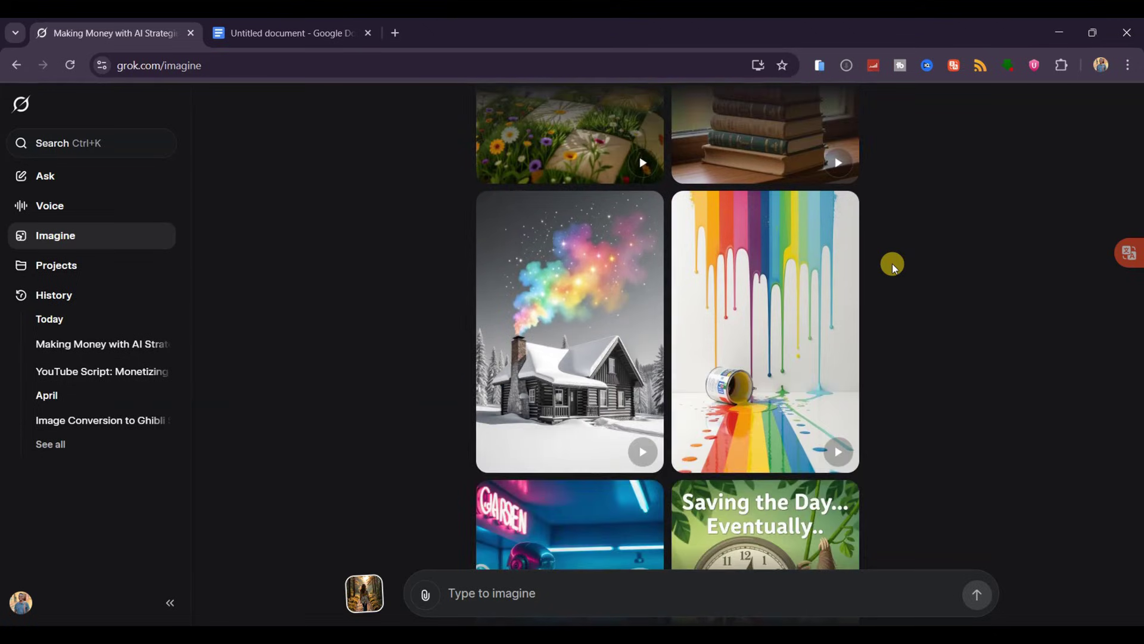
scroll(893, 264, down, 3)
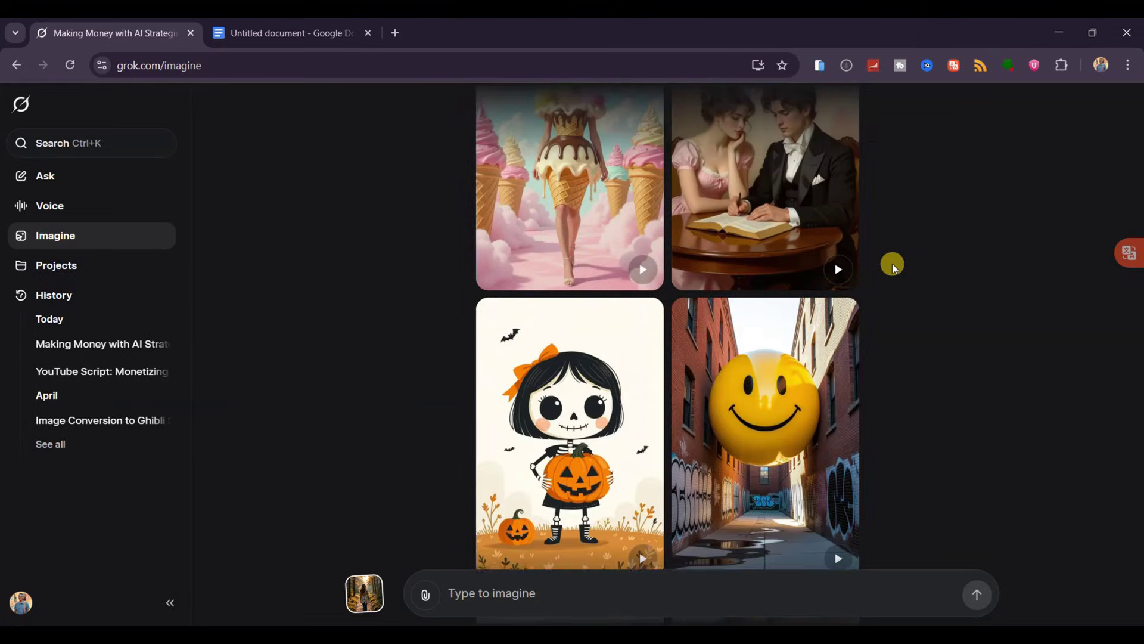
Replace the draft 'a beautiful lady seated on a desk' with the detailed 85mm portrait prompt and generate.
scroll(941, 430, down, 2)
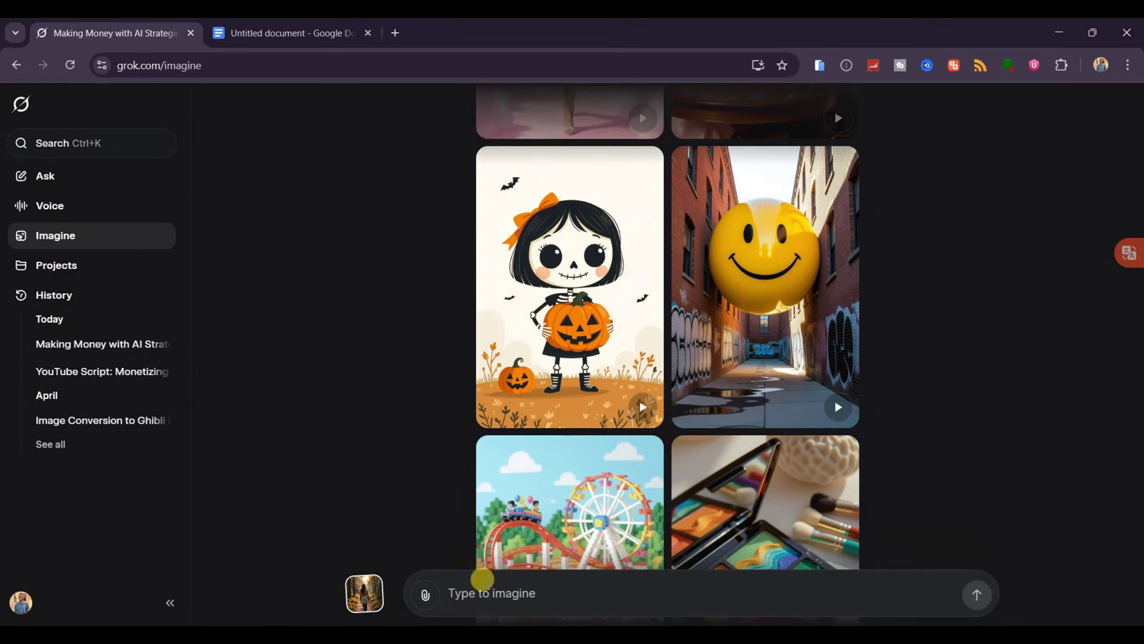
click(460, 590)
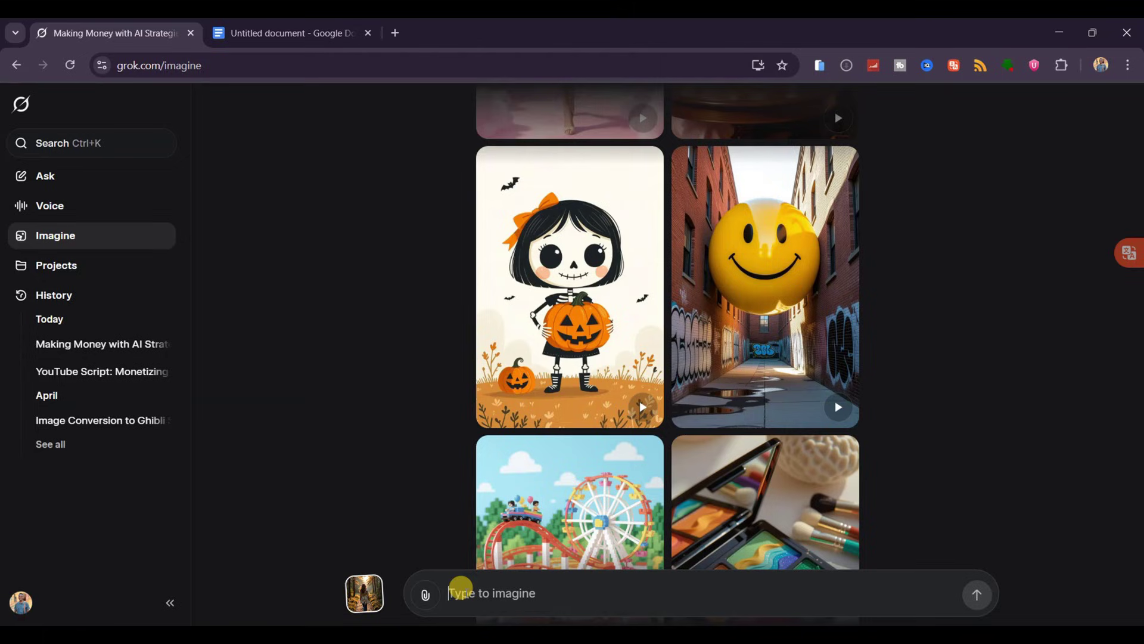
text(a beautiful lady )
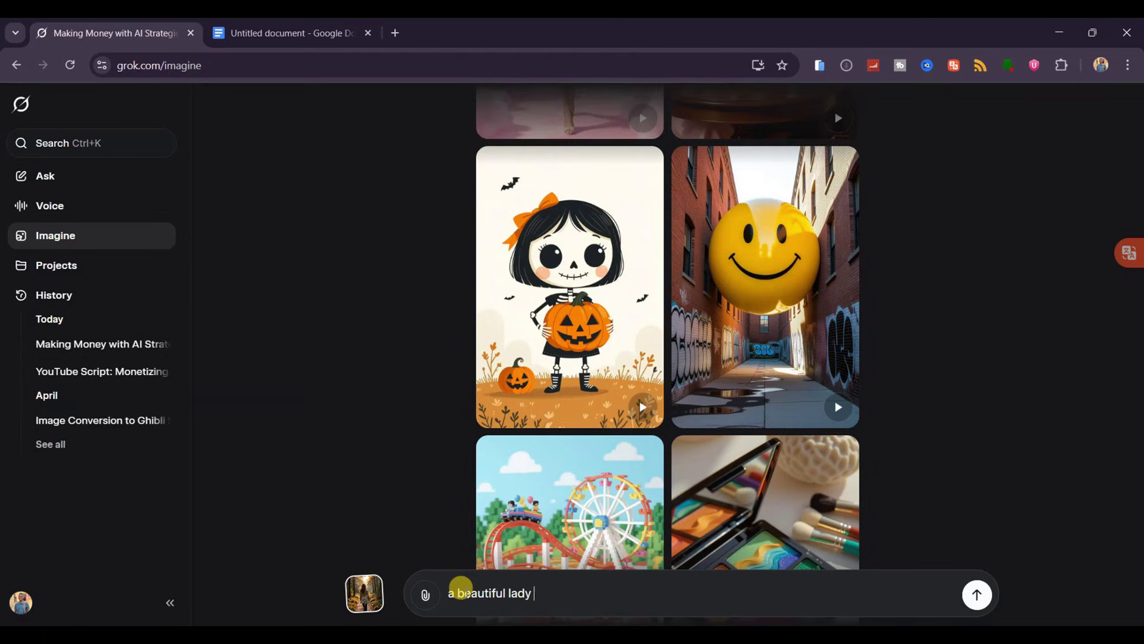
text(seated on a desk)
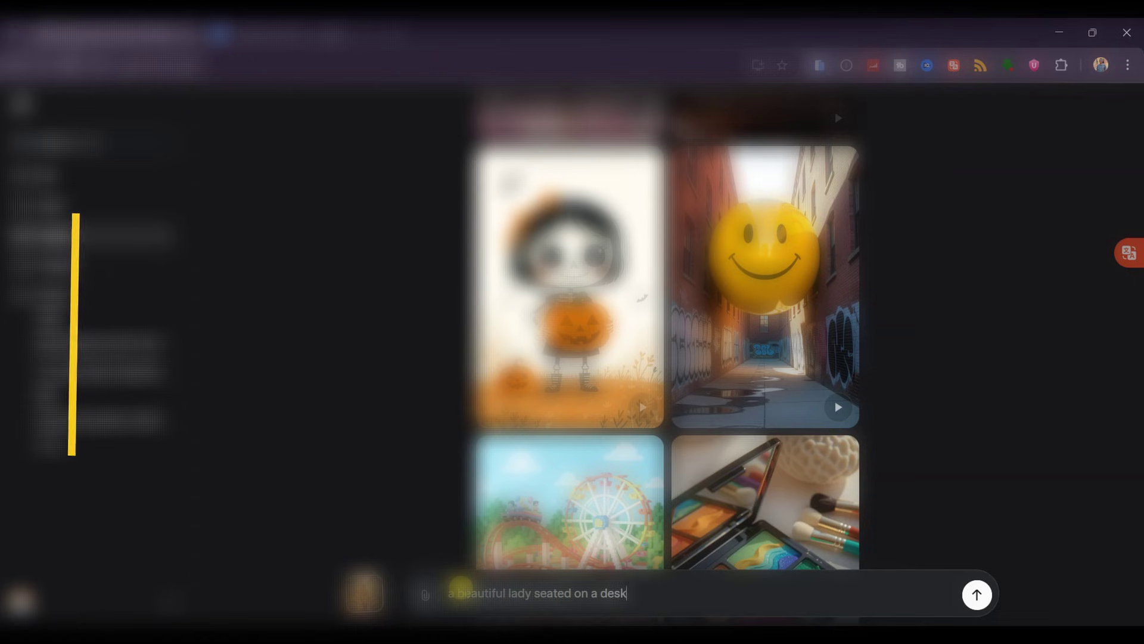
key(BackSpace)
key(BackSpace)
key(BackSpace)
key(BackSpace)
key(BackSpace)
key(BackSpace)
key(BackSpace)
key(BackSpace)
key(BackSpace)
key(BackSpace)
key(BackSpace)
key(BackSpace)
key(BackSpace)
key(BackSpace)
key(BackSpace)
key(BackSpace)
key(BackSpace)
key(BackSpace)
key(BackSpace)
key(BackSpace)
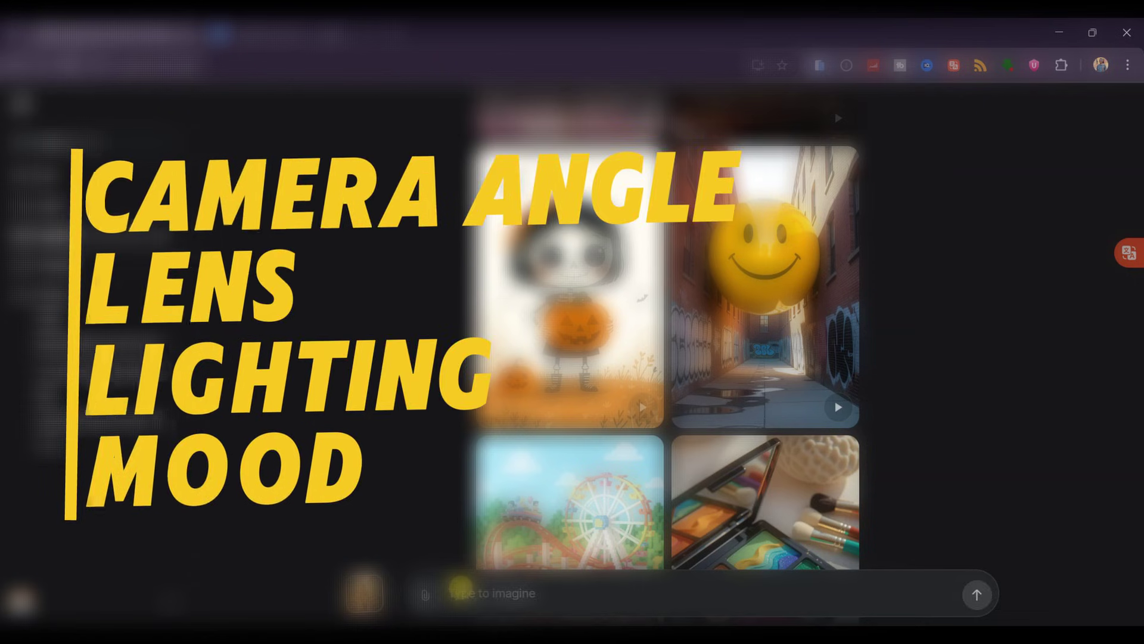
key(ctrl+v)
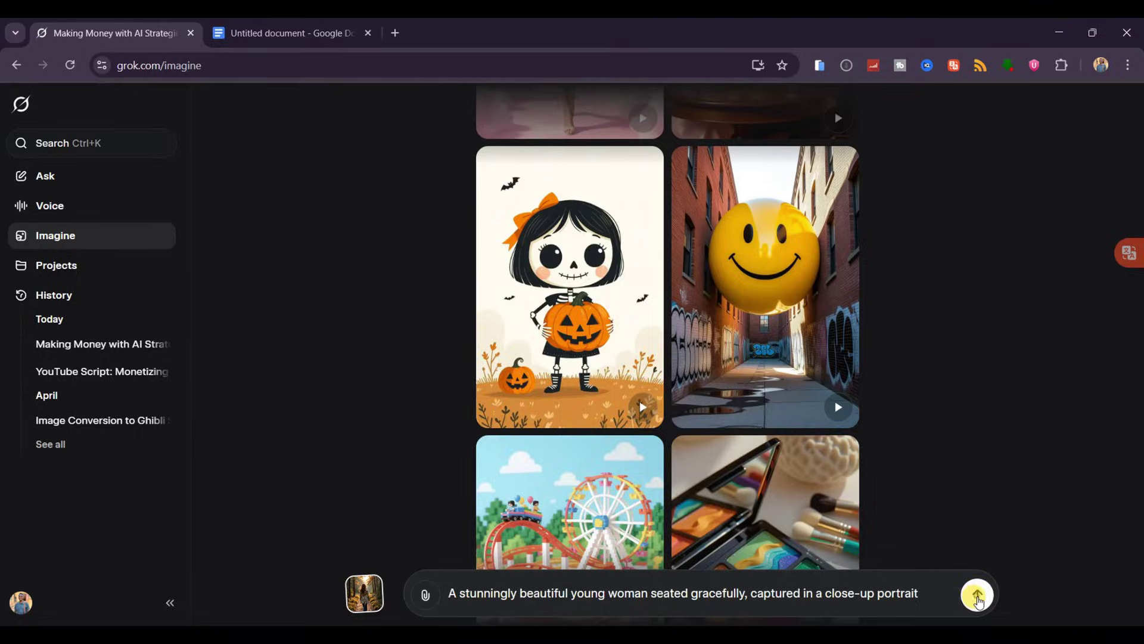
click(977, 595)
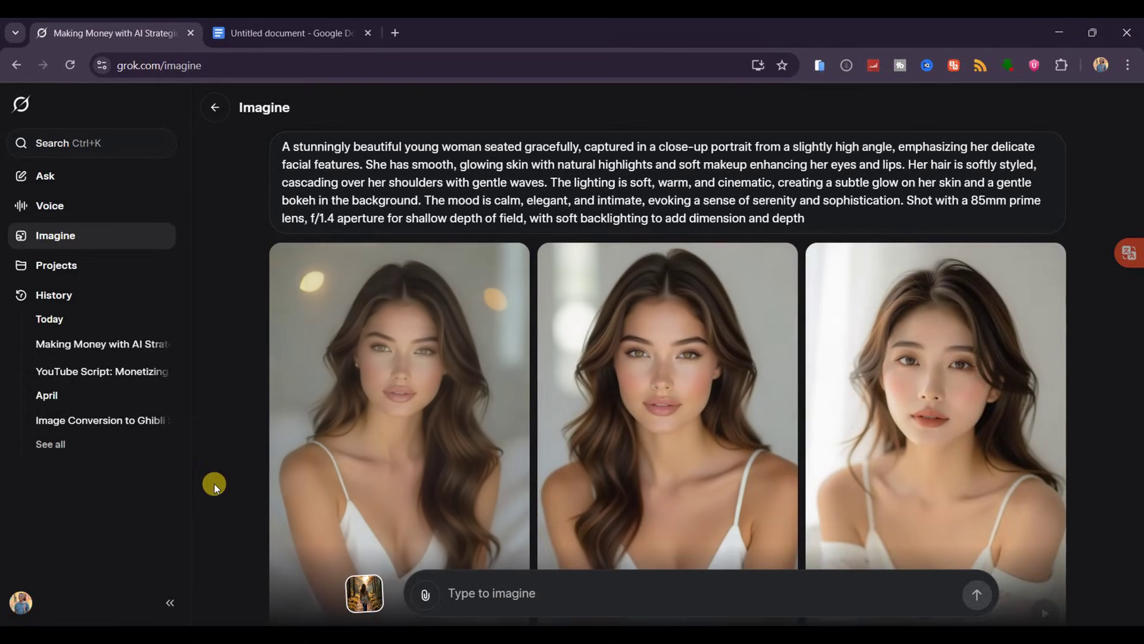
Scroll the Imagine results and open the third portrait on its own post page.
scroll(216, 372, down, 7)
scroll(217, 372, down, 7)
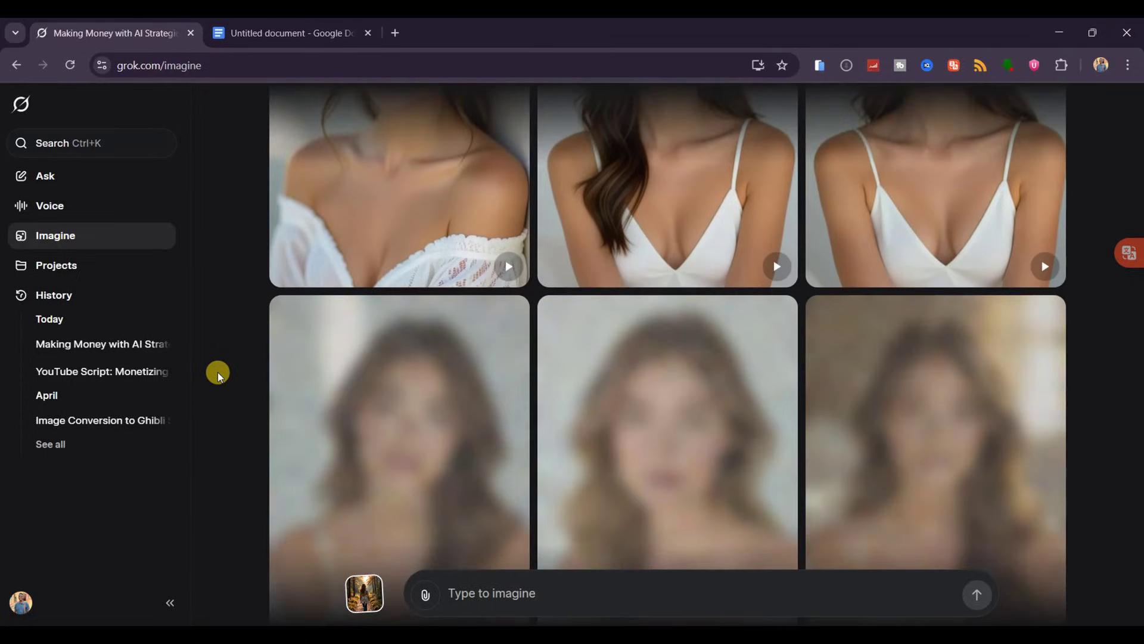
scroll(217, 371, down, 3)
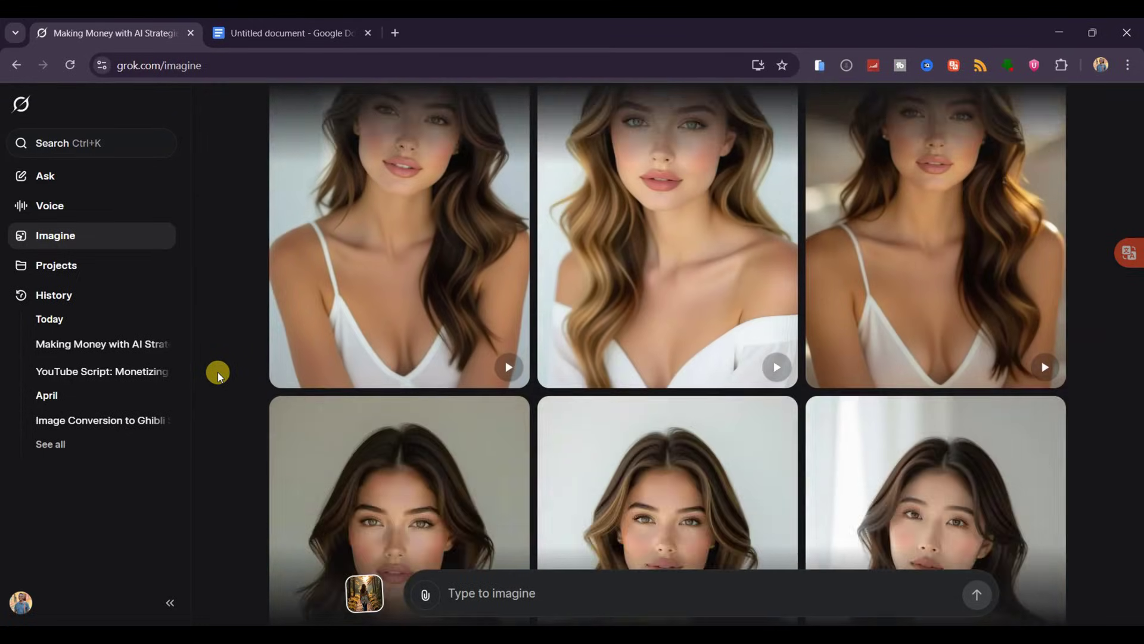
scroll(224, 403, up, 3)
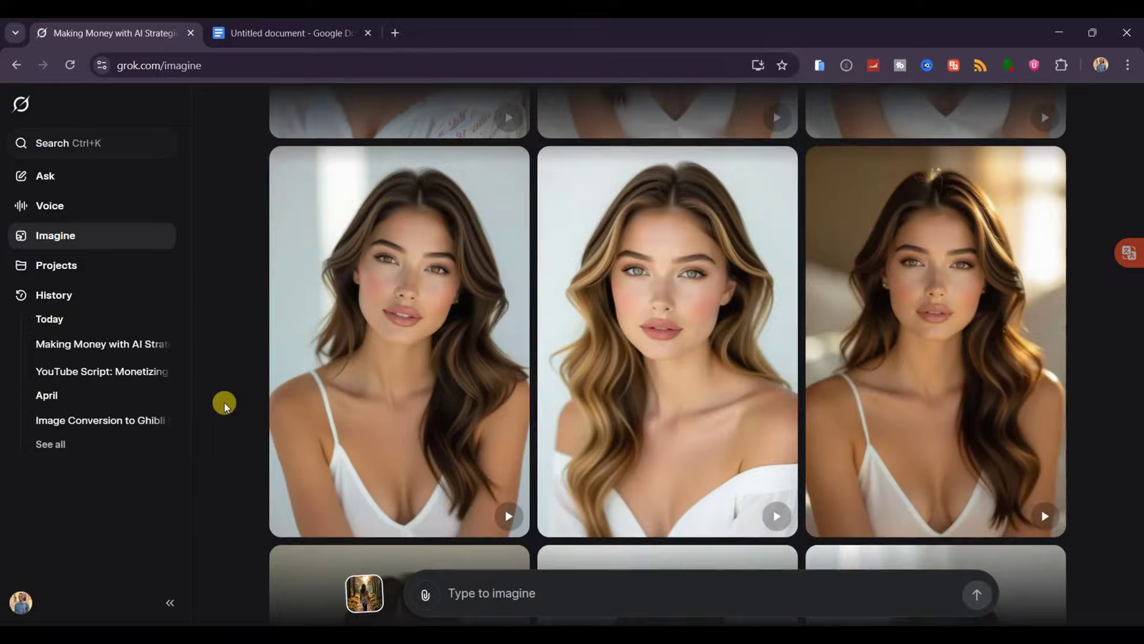
click(893, 324)
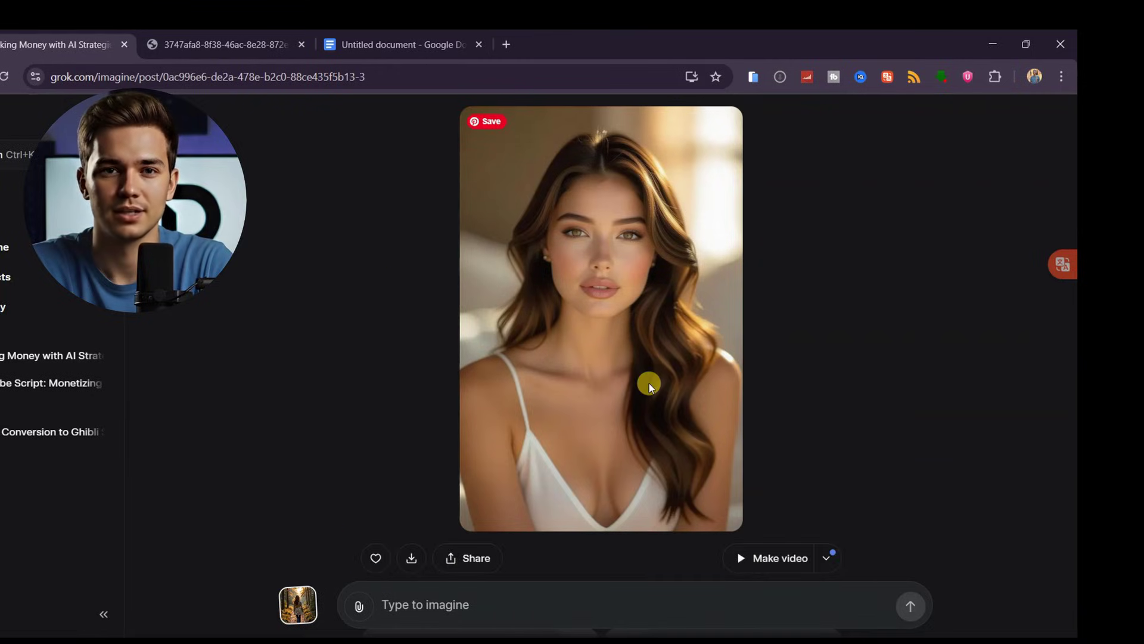
Generate a short animated video from the sunlit portrait using Make video.
click(767, 562)
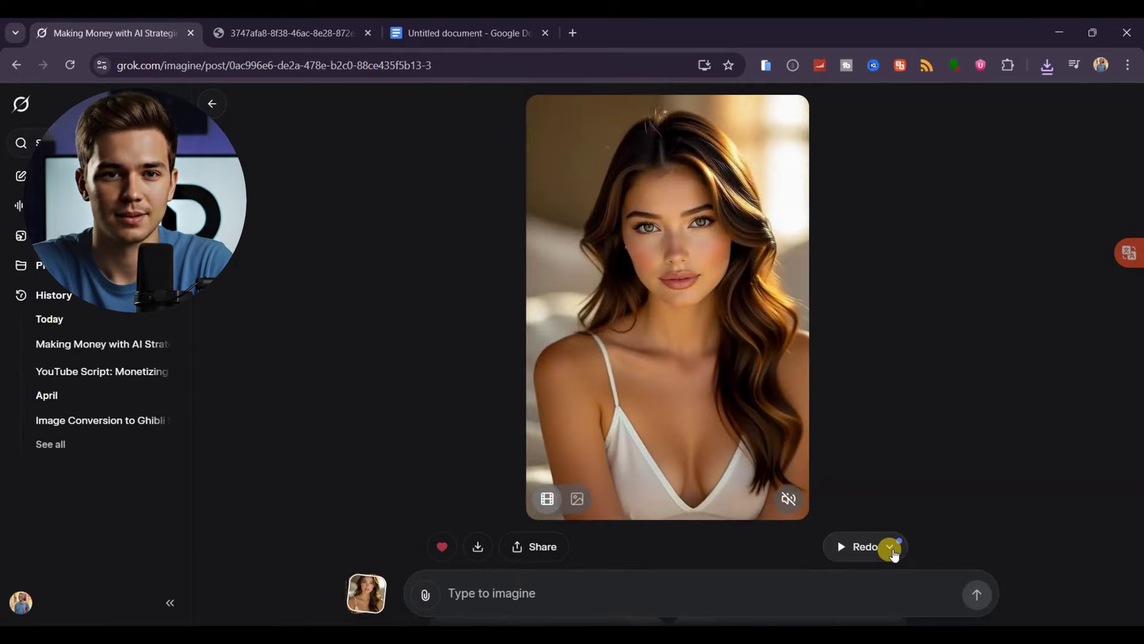
Redo the video in Speech mode with the line 'With Grok ai, you dont only generate images, but you can turn them into videos…'.
click(888, 545)
click(877, 401)
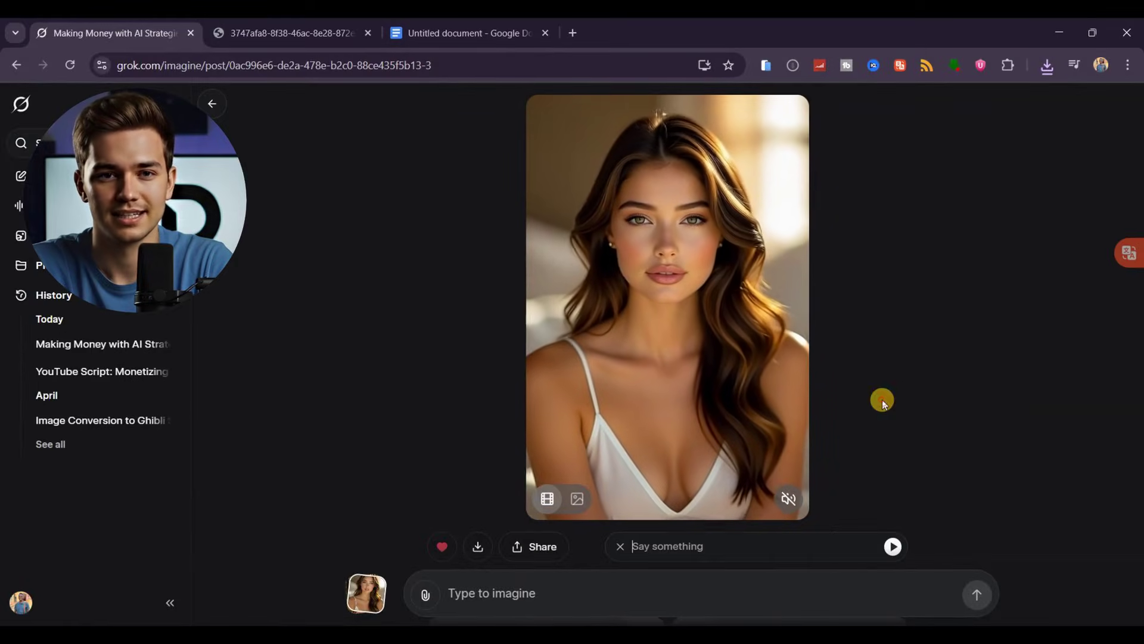
click(707, 546)
text(With Grok ai, you dont only generate images, but you can turn)
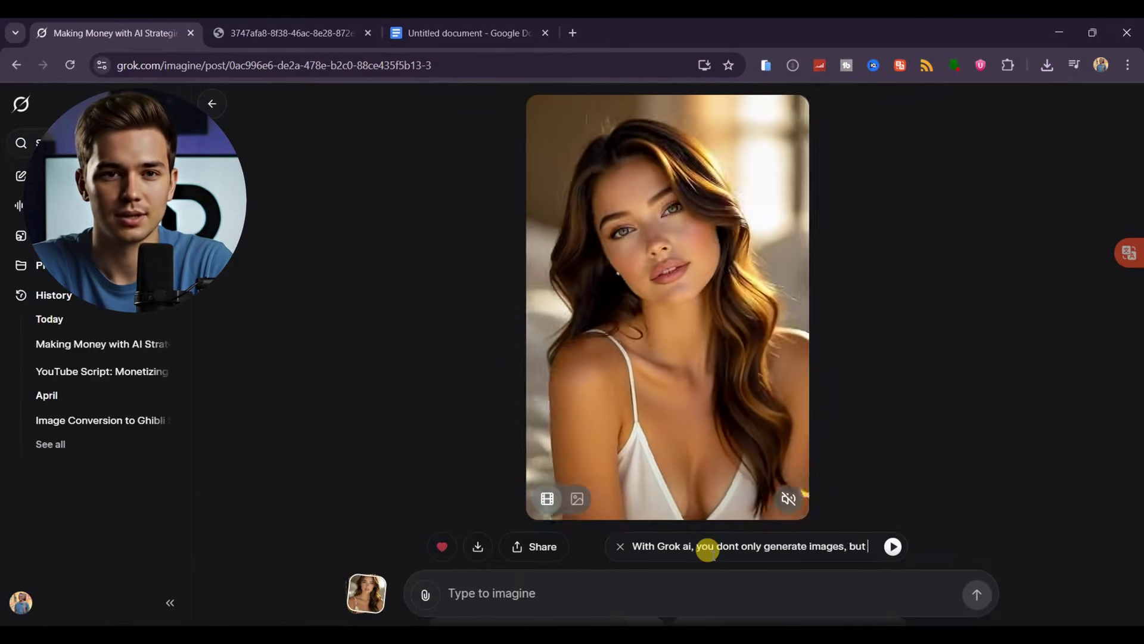
text( them into videos and add speech)
click(892, 546)
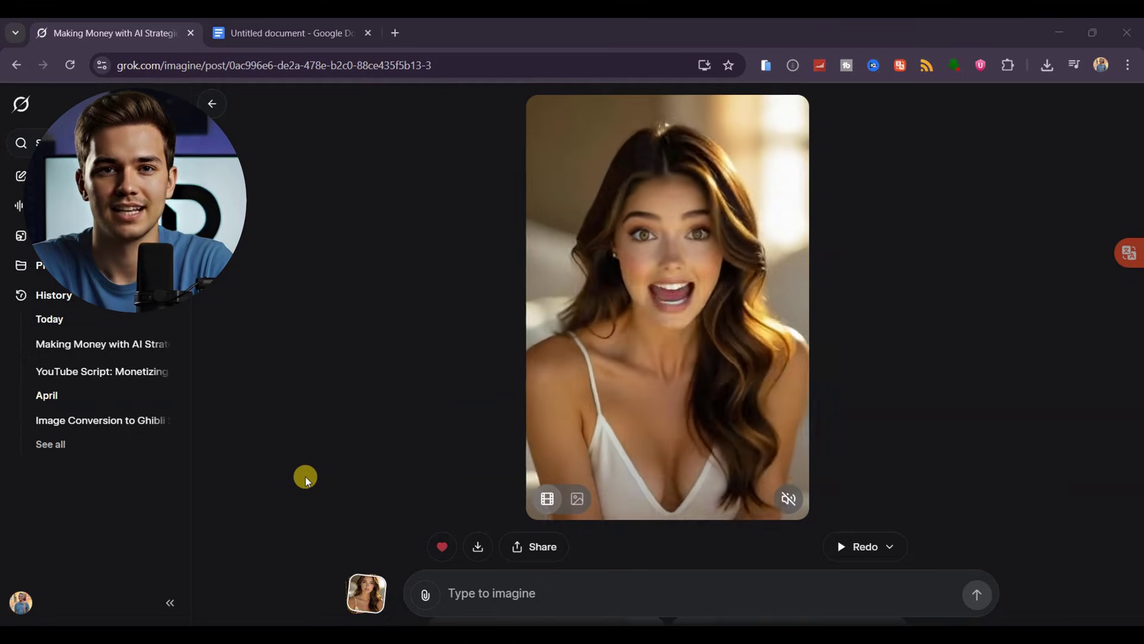
Generate anime images of a cheerful girl hugging a puppy on grass, then open the right-hand image in a new tab.
key(ctrl+v)
click(977, 594)
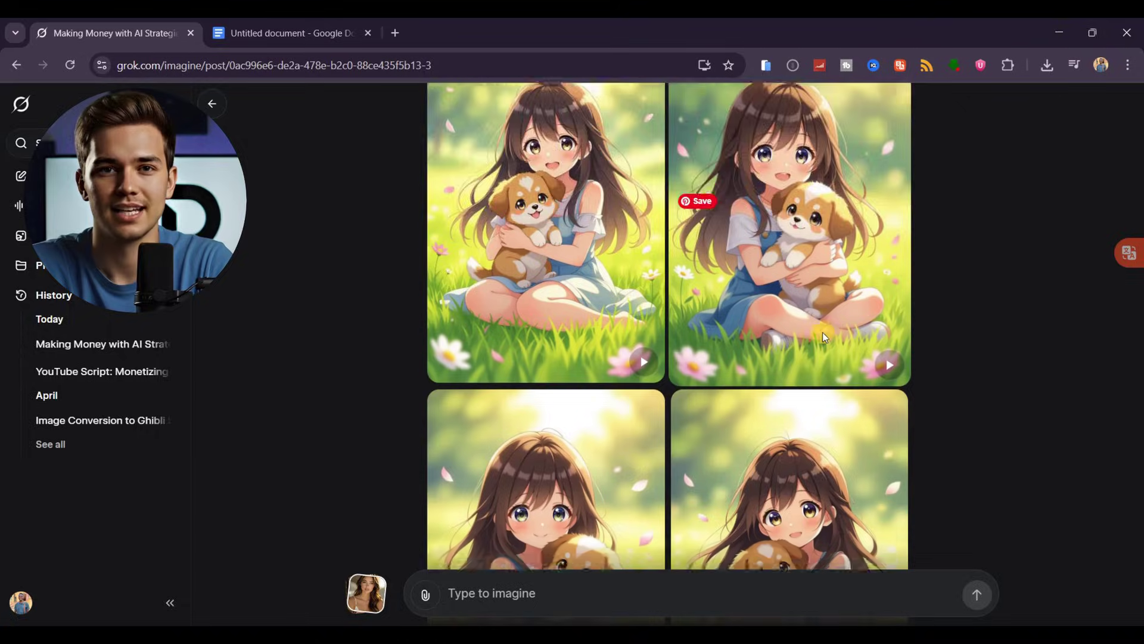
scroll(822, 331, down, 2)
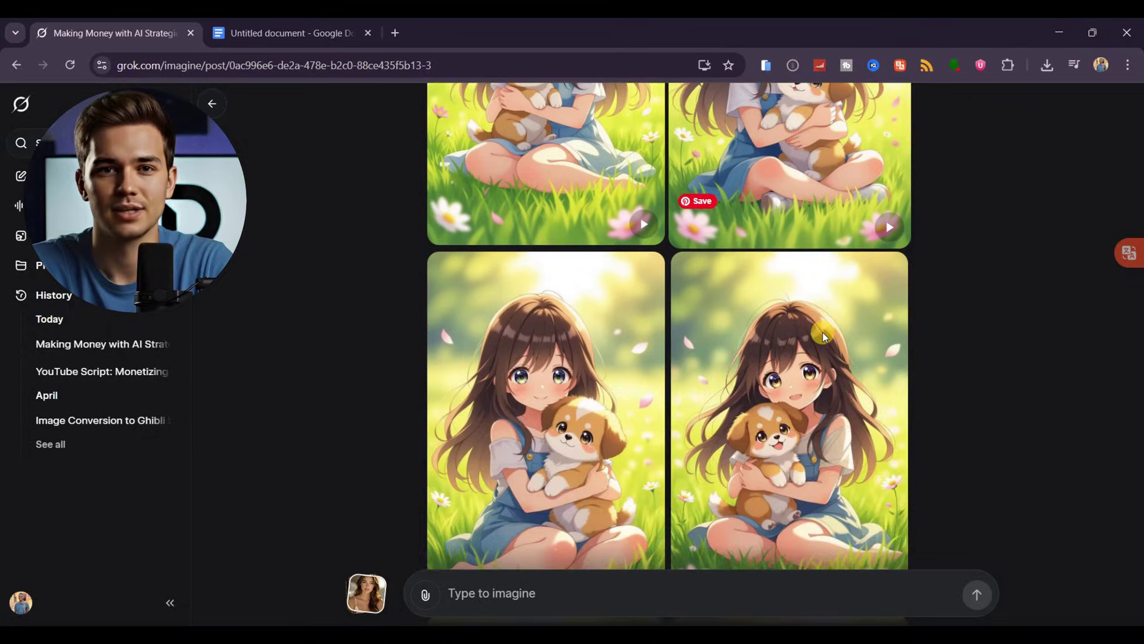
click(770, 403)
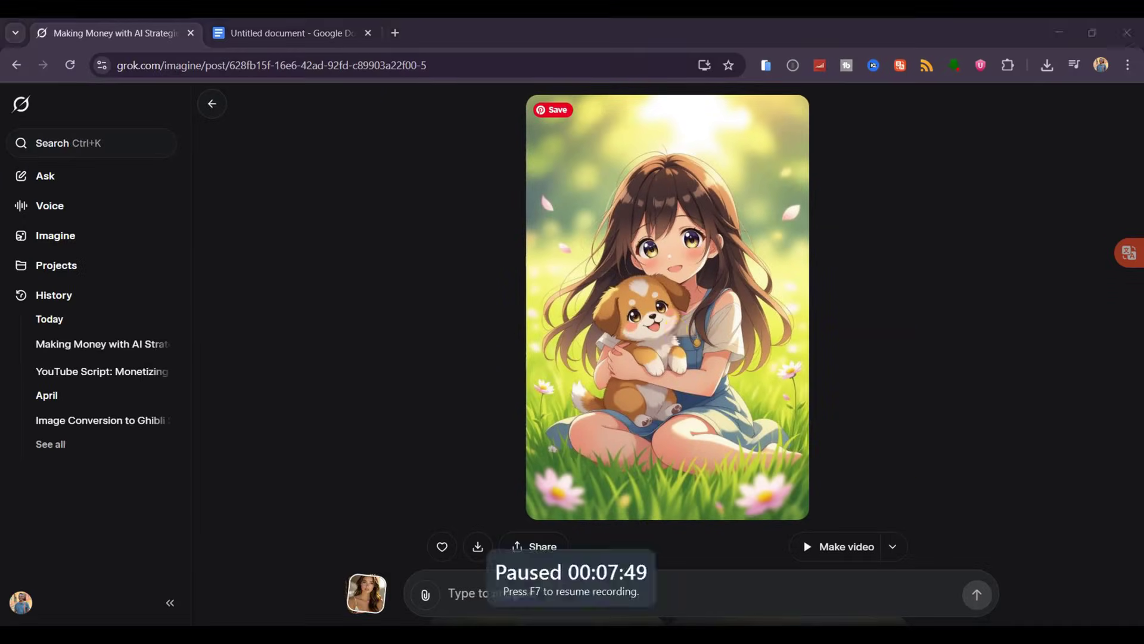
click(600, 334)
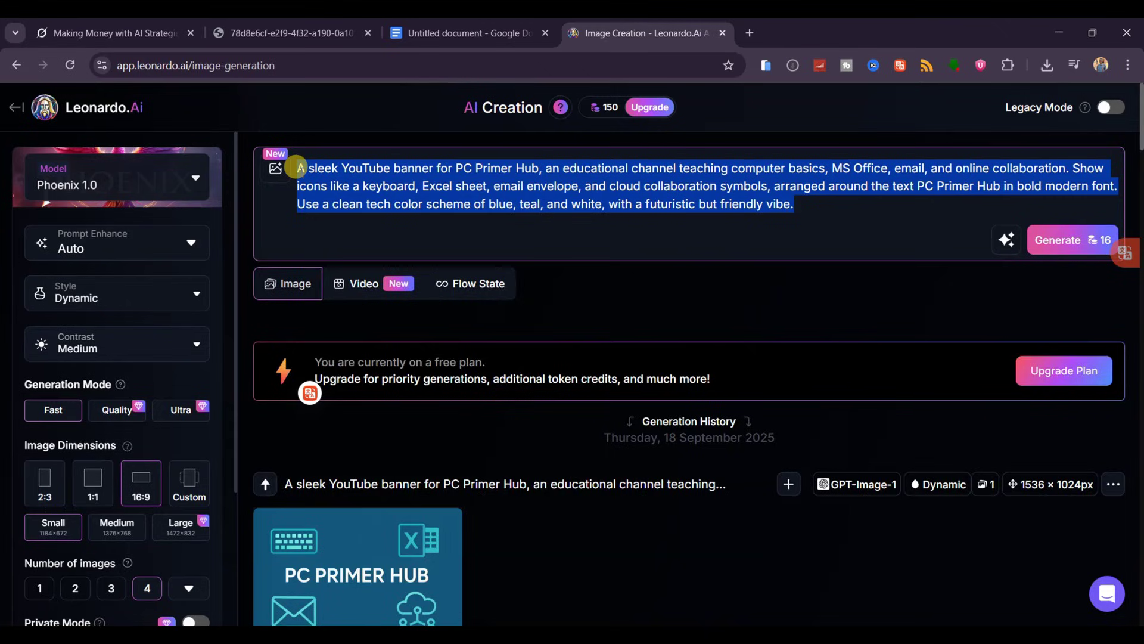
Generate four 16:9 anime girl-and-puppy images in Leonardo.Ai and download the fourth one.
text(A cheerful young anime girl sitting on a soft grassy field, holding a small, fluffy puppy in her arms. She has big sparkling eyes, a gentle smile, and long flowing hair that moves slightly in the breeze. The puppy looks playful and happy, with soft fur and expressive eyes. The scene is bright and colorful, with warm sunlight casting soft shadows and a gentle glow on their faces. Background features soft-focus flowers and a few floating petals to add a whimsical touch. Anime style with clean line art, vibrant colors, and a slightly exaggerated, charming expression style typical of high-quality shoujo anime. Camera angle is slightly above eye level, focusing on their interaction, with a shallow depth of field to emphasize the characters.)
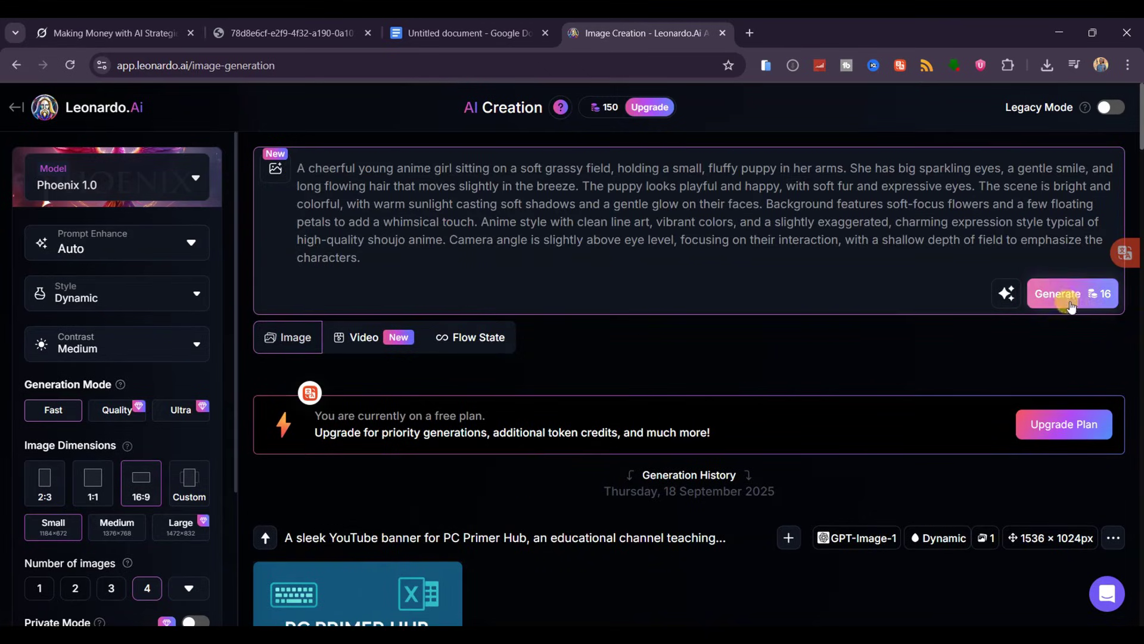
key(Return)
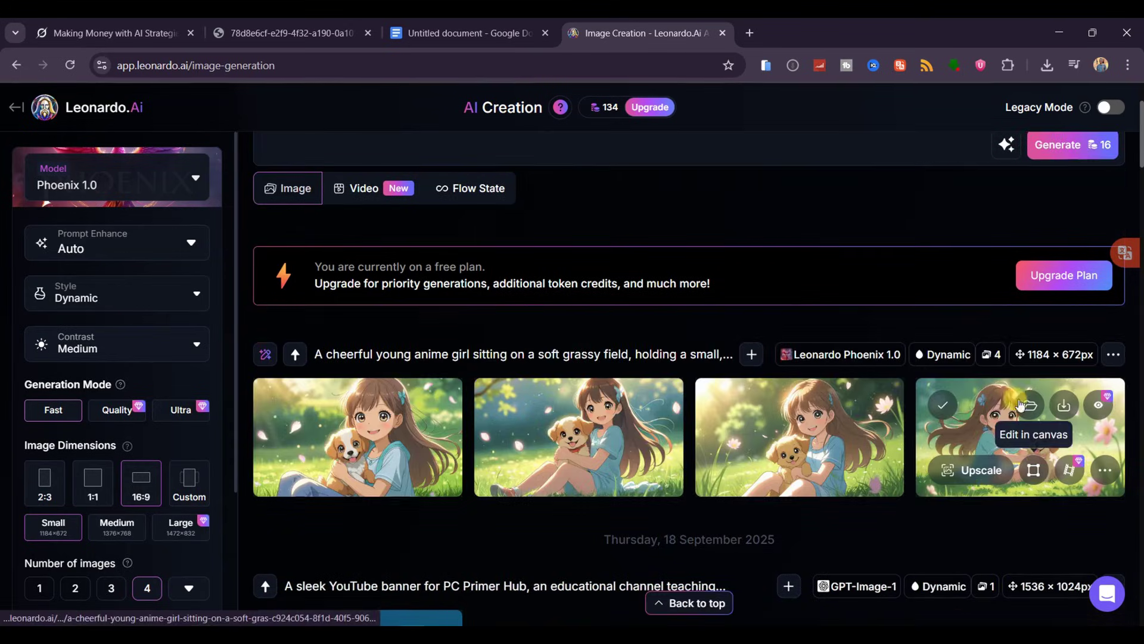
click(1064, 410)
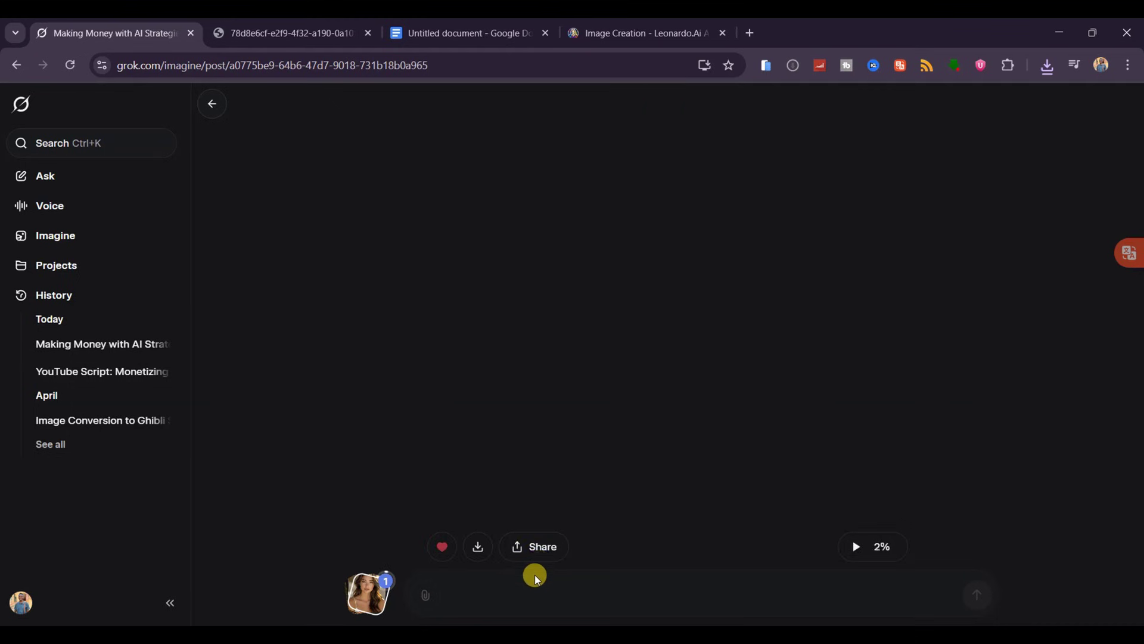